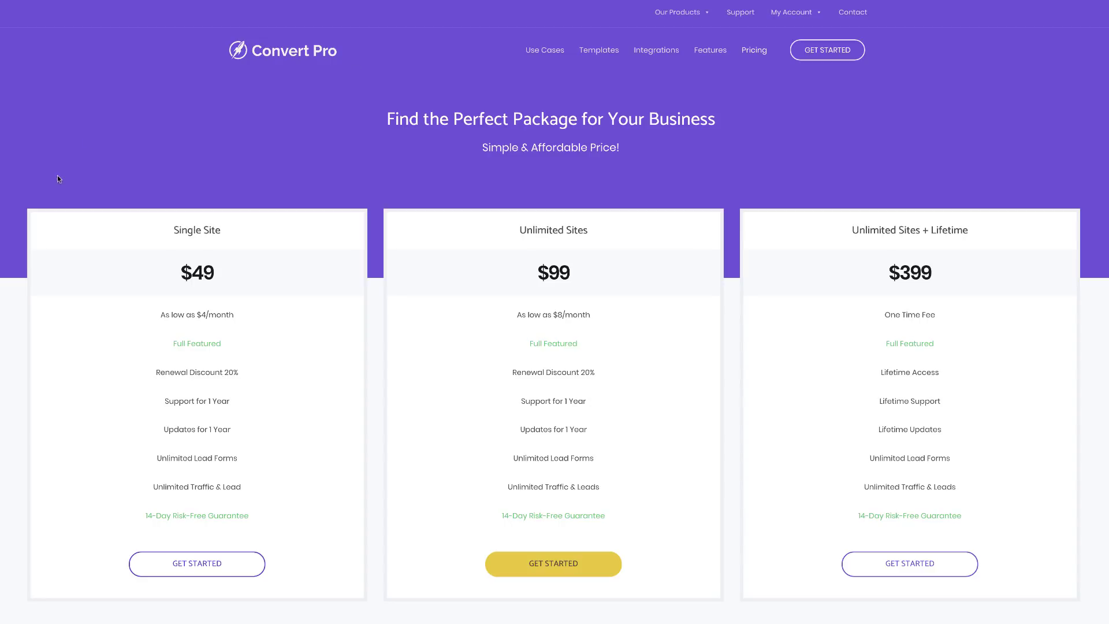
scroll(58, 176, "down", 4)
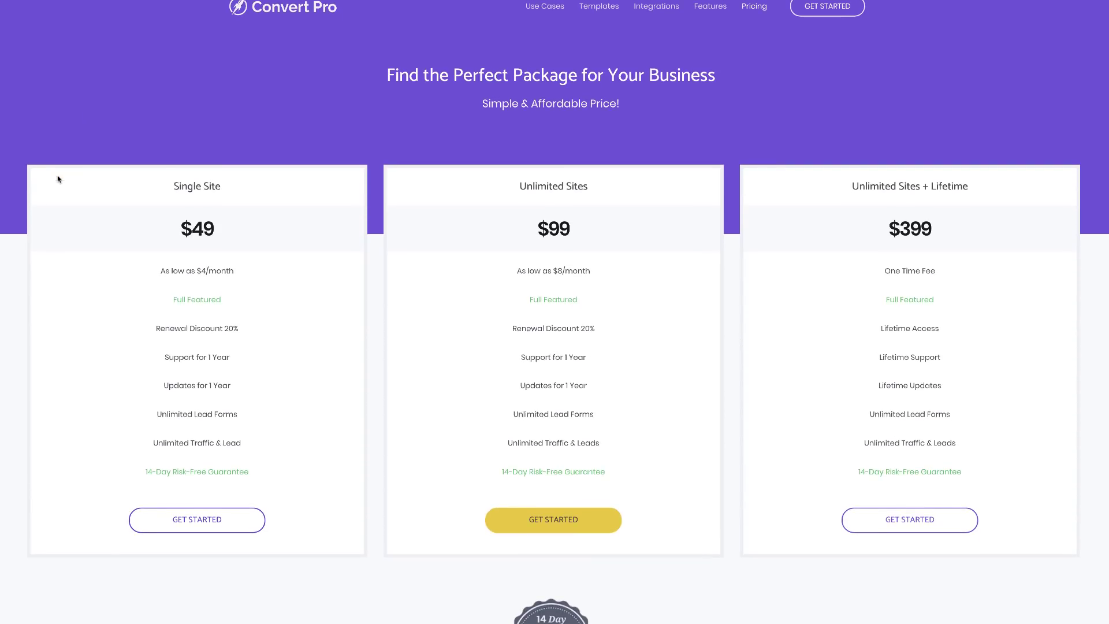
scroll(58, 178, "down", 3)
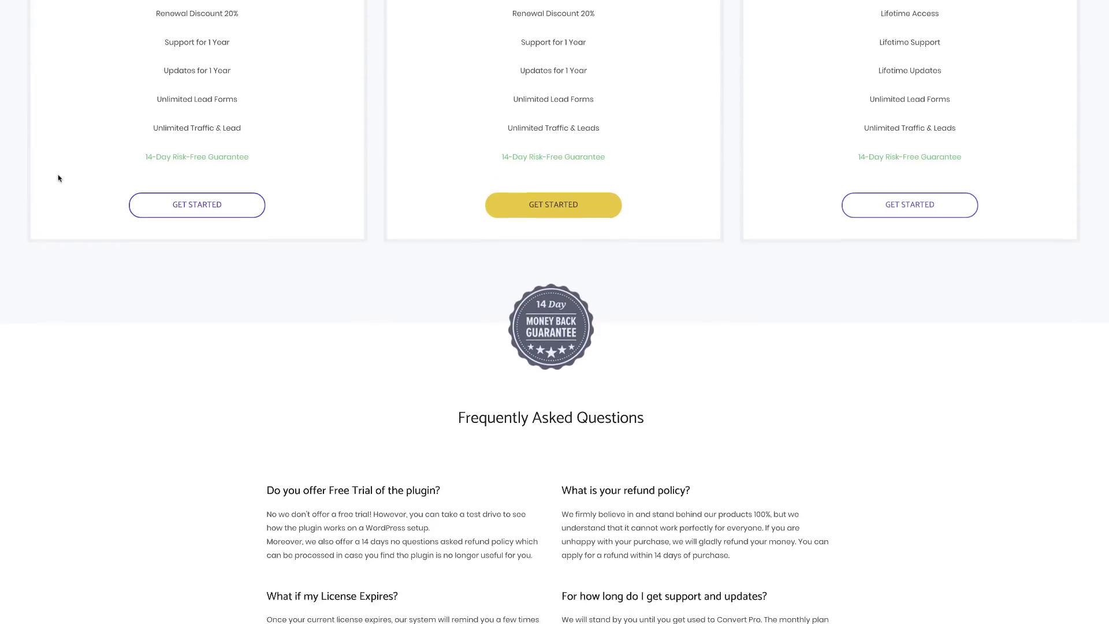
scroll(58, 179, "down", 1)
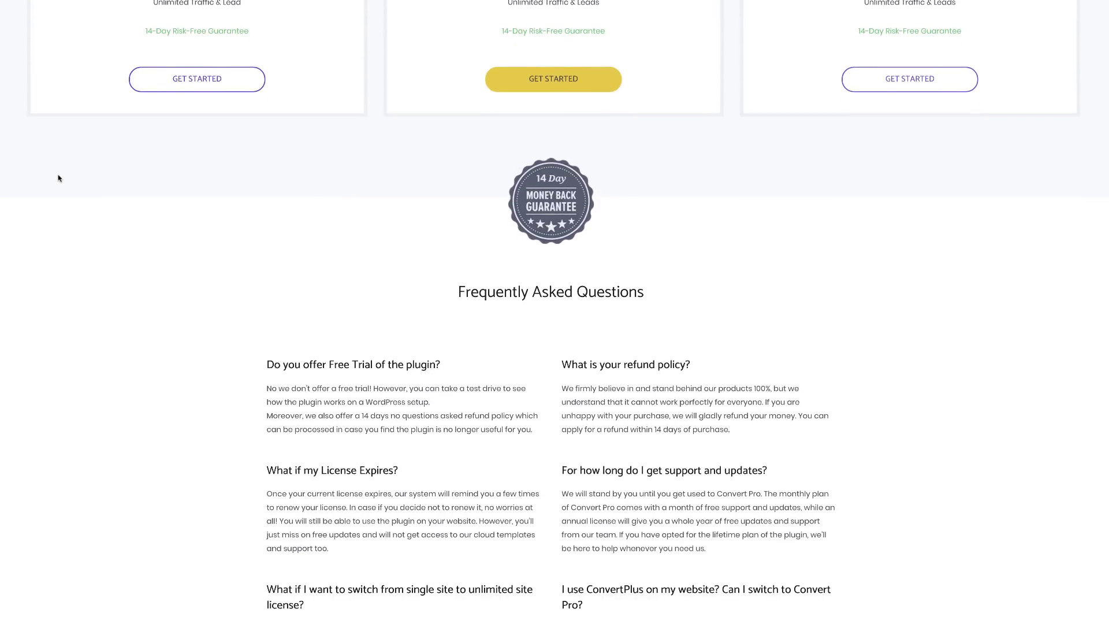
scroll(58, 179, "down", 2)
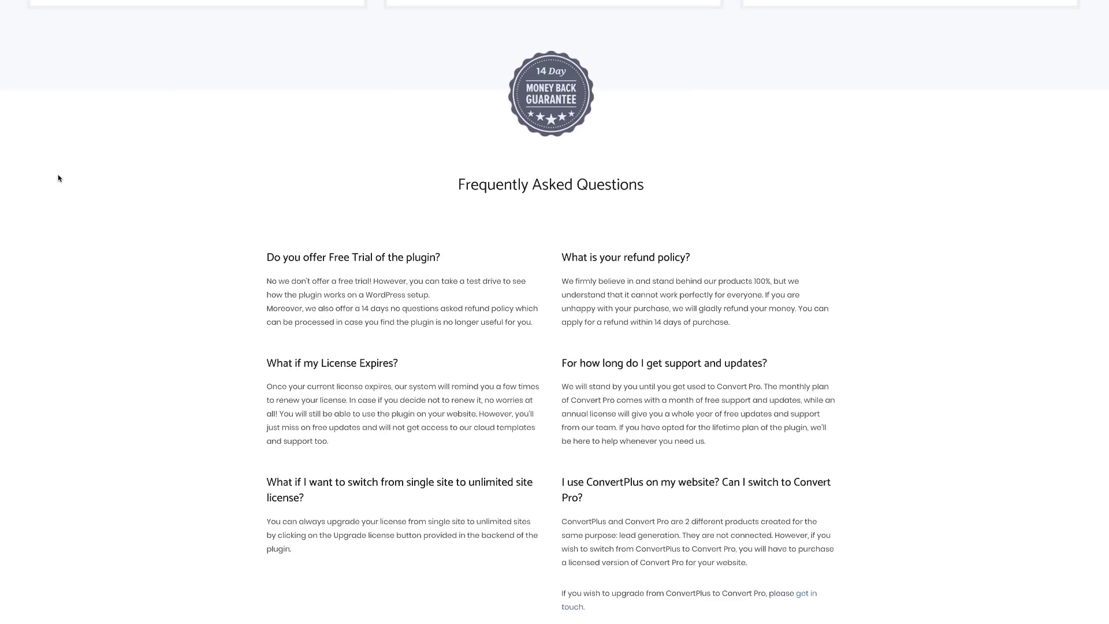
scroll(58, 178, "down", 6)
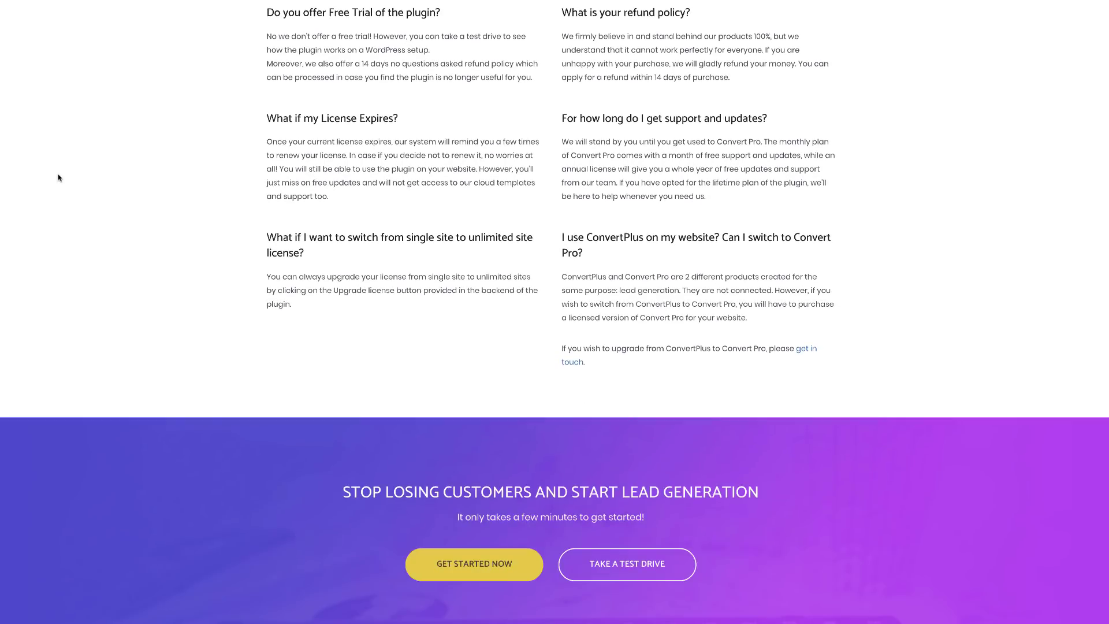
scroll(59, 178, "up", 20)
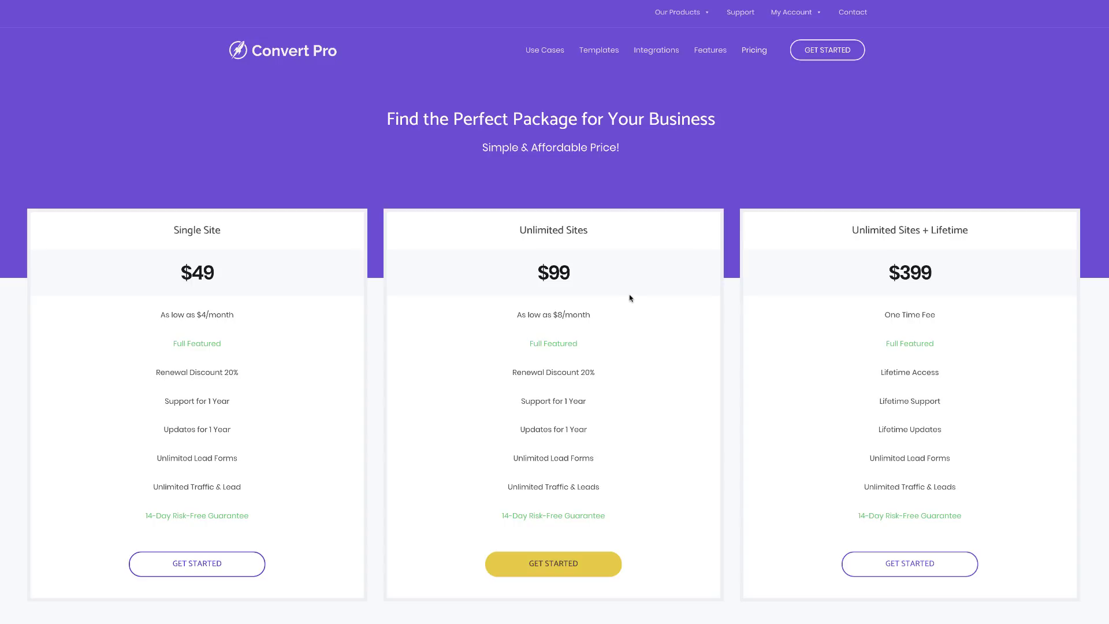
Browse the Convert Pro Integrations page's email service cards, including ConvertKit, then return to the top.
left_click(659, 54)
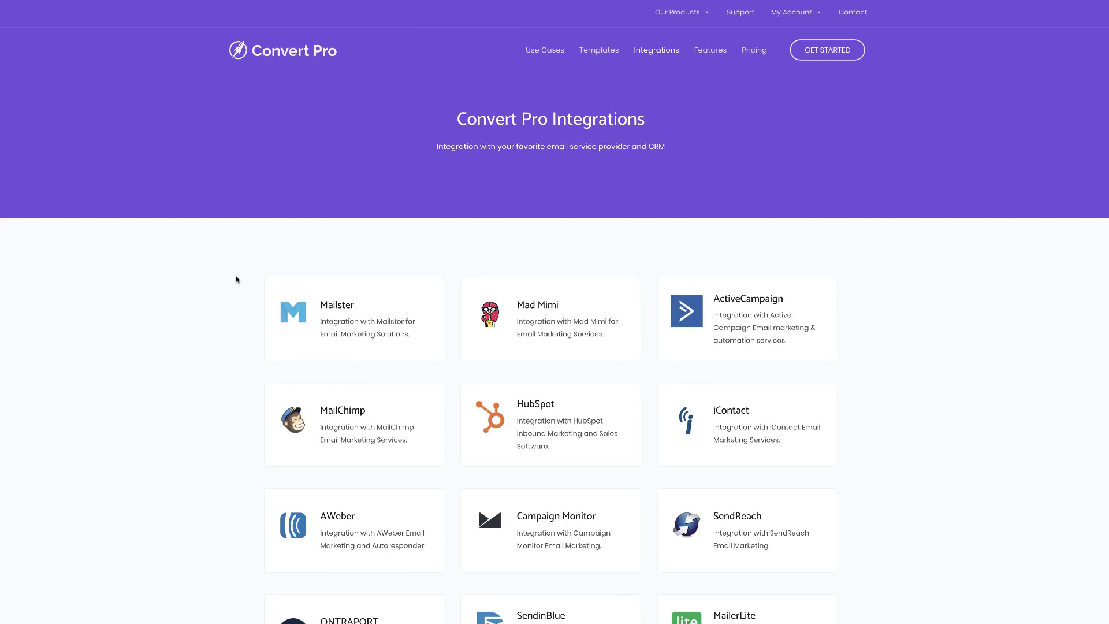
scroll(246, 301, "down", 2)
scroll(246, 300, "down", 3)
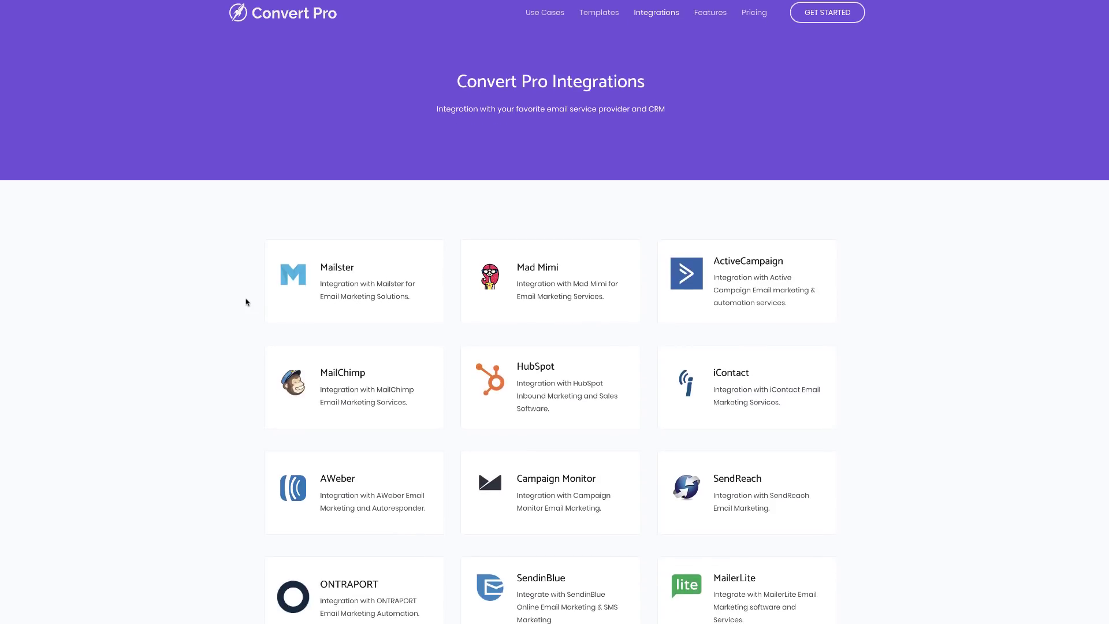
scroll(245, 301, "down", 1)
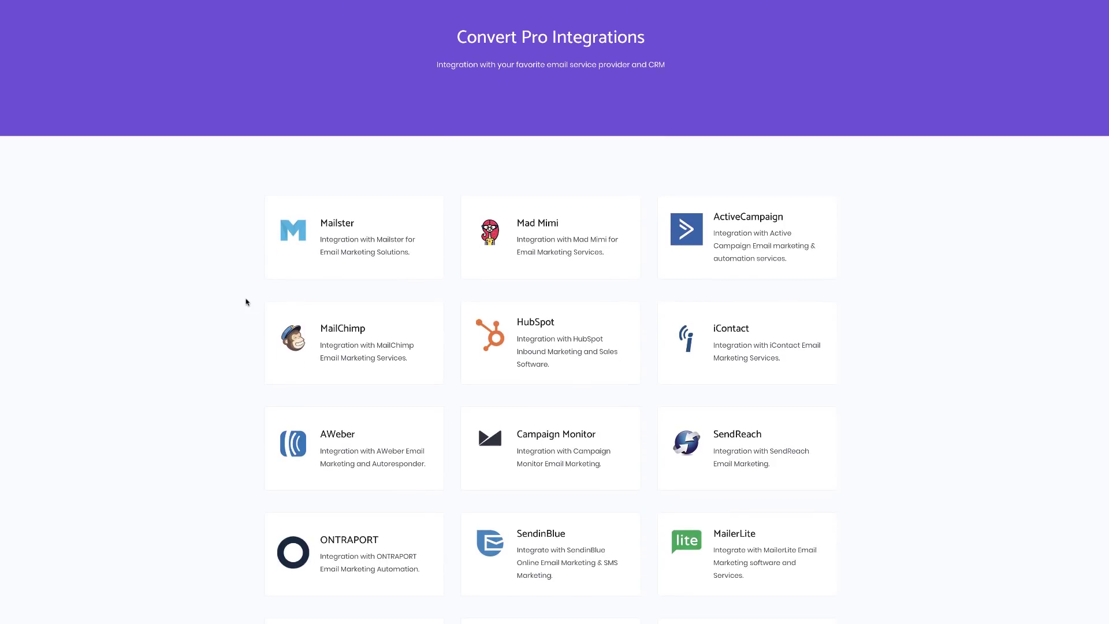
scroll(246, 301, "down", 3)
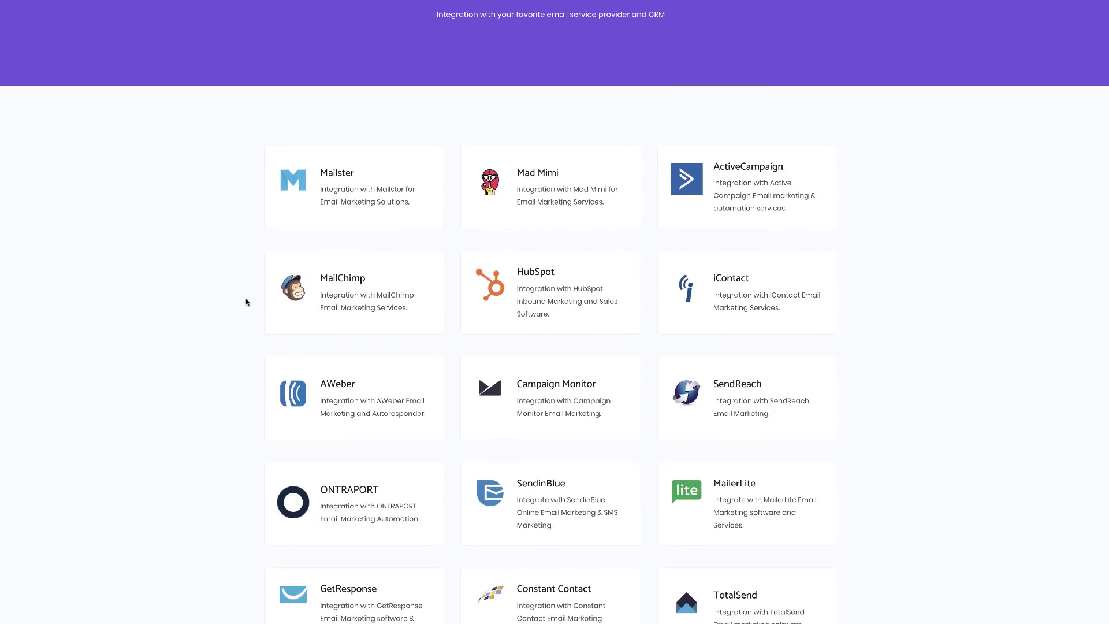
scroll(246, 301, "down", 5)
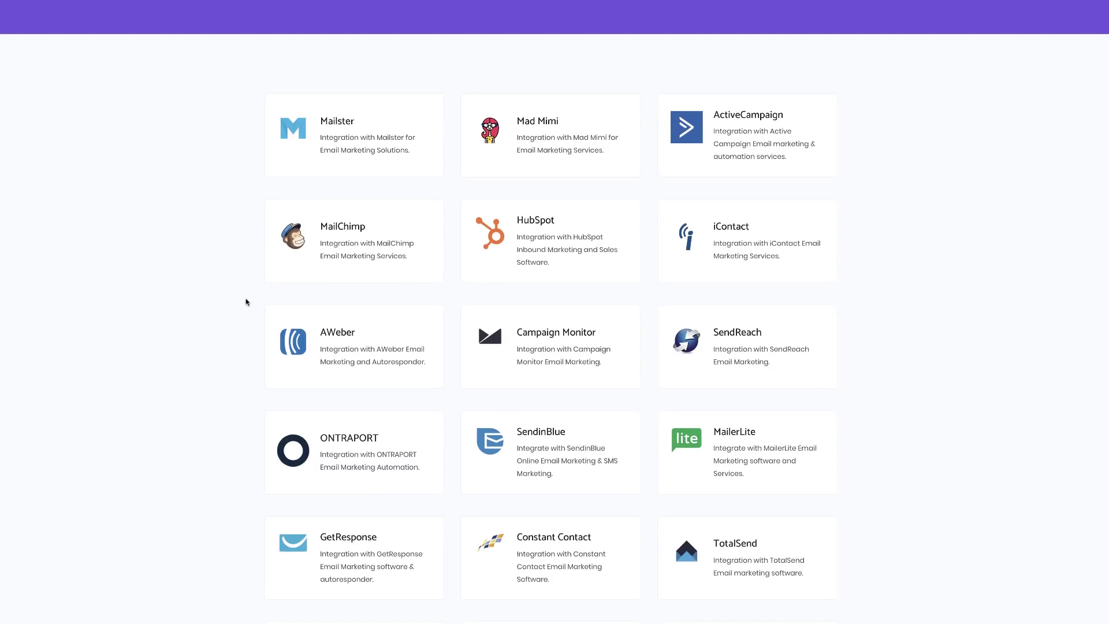
scroll(246, 301, "down", 7)
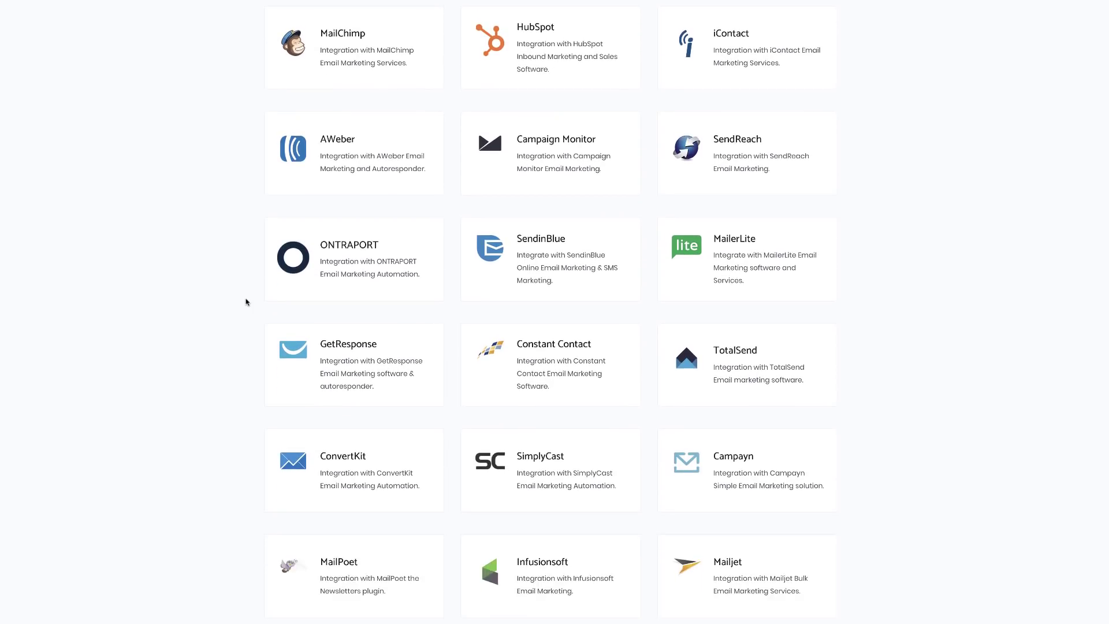
scroll(246, 302, "down", 7)
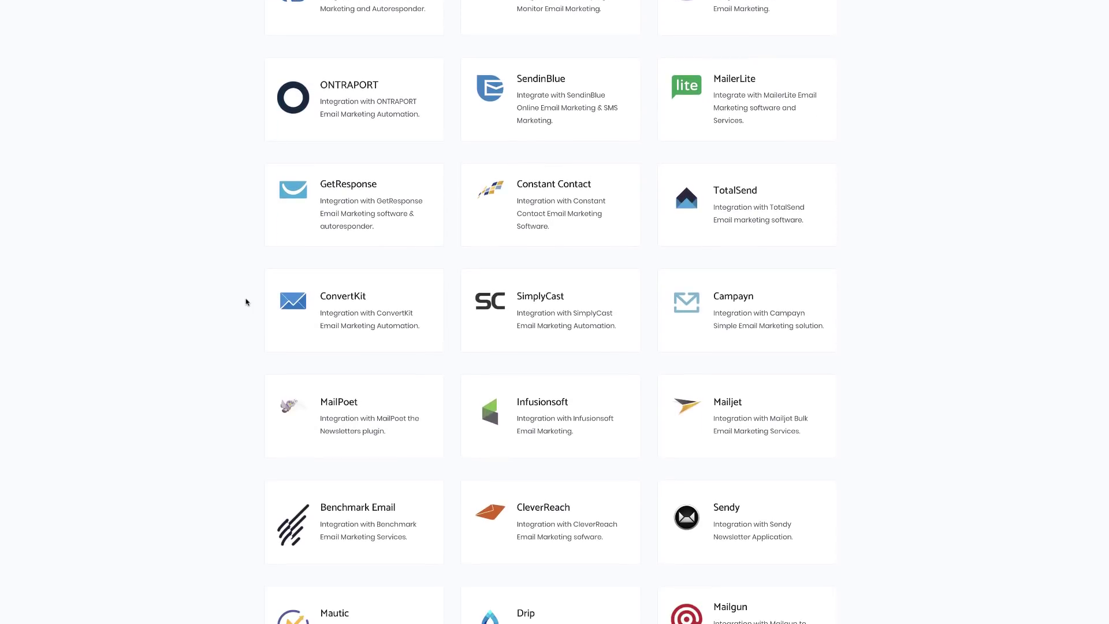
scroll(246, 301, "down", 10)
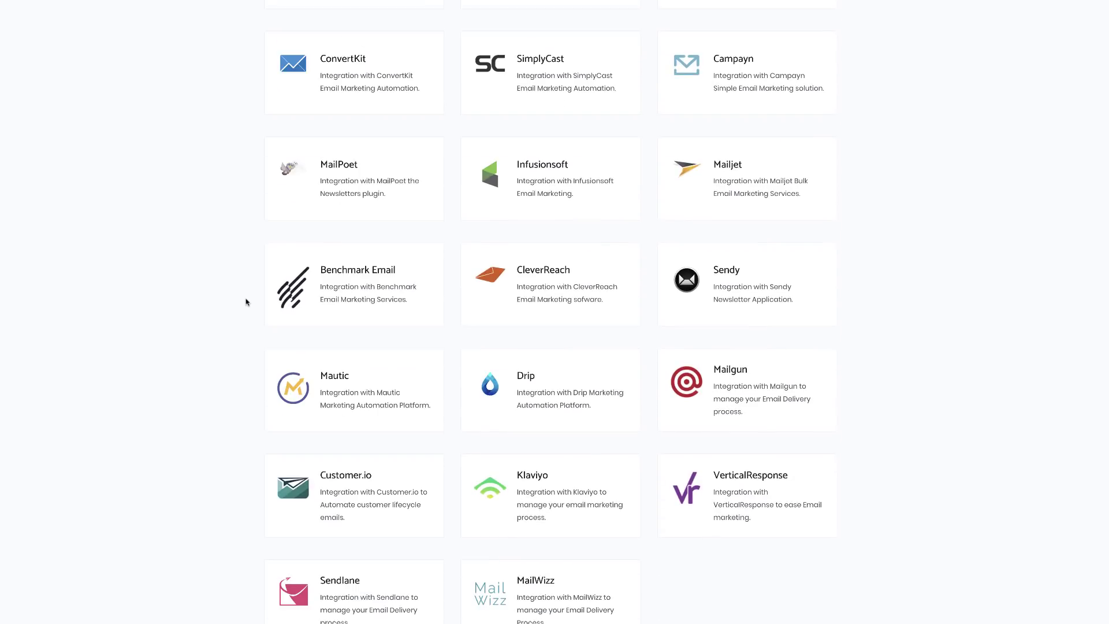
scroll(246, 301, "down", 5)
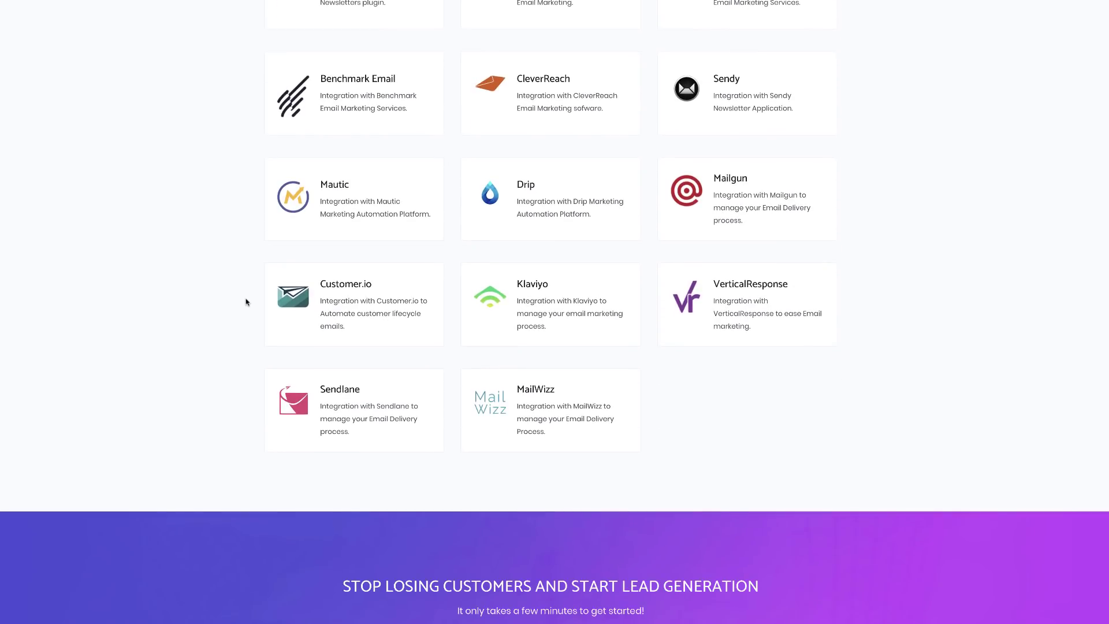
scroll(246, 301, "down", 2)
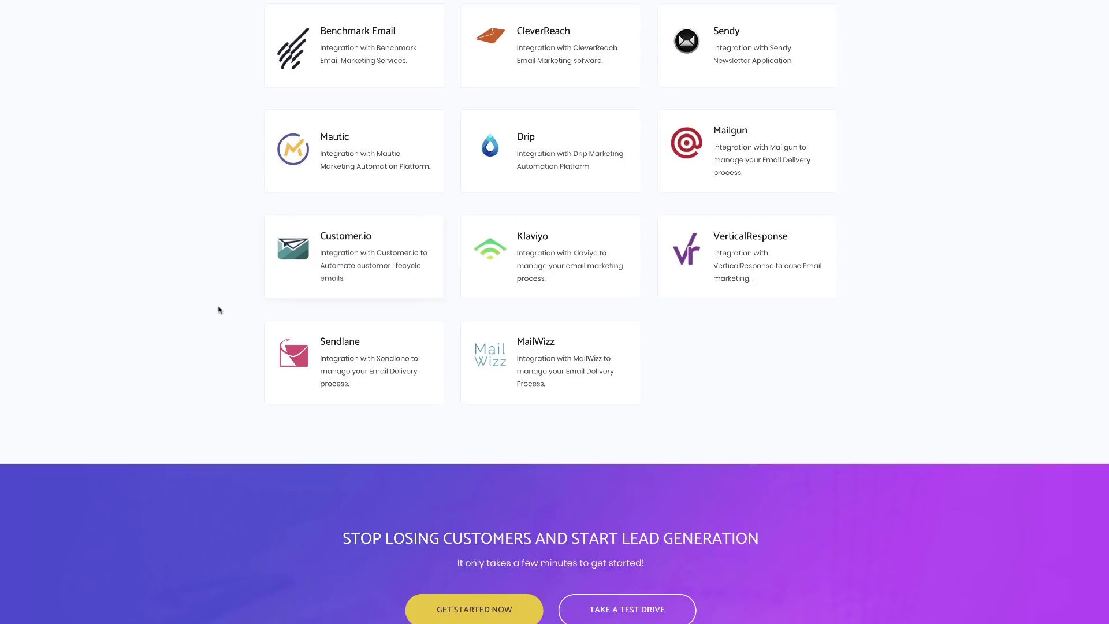
scroll(220, 308, "up", 1)
scroll(219, 309, "up", 15)
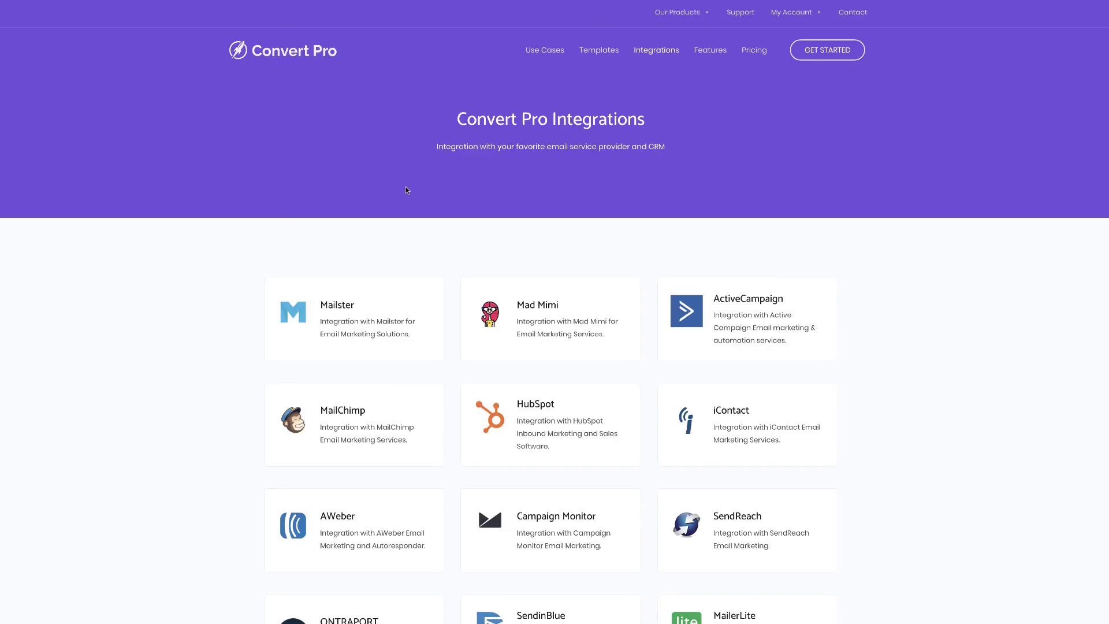
Look through Convert Pro's ready-to-use popup designs on the Templates page.
left_click(601, 54)
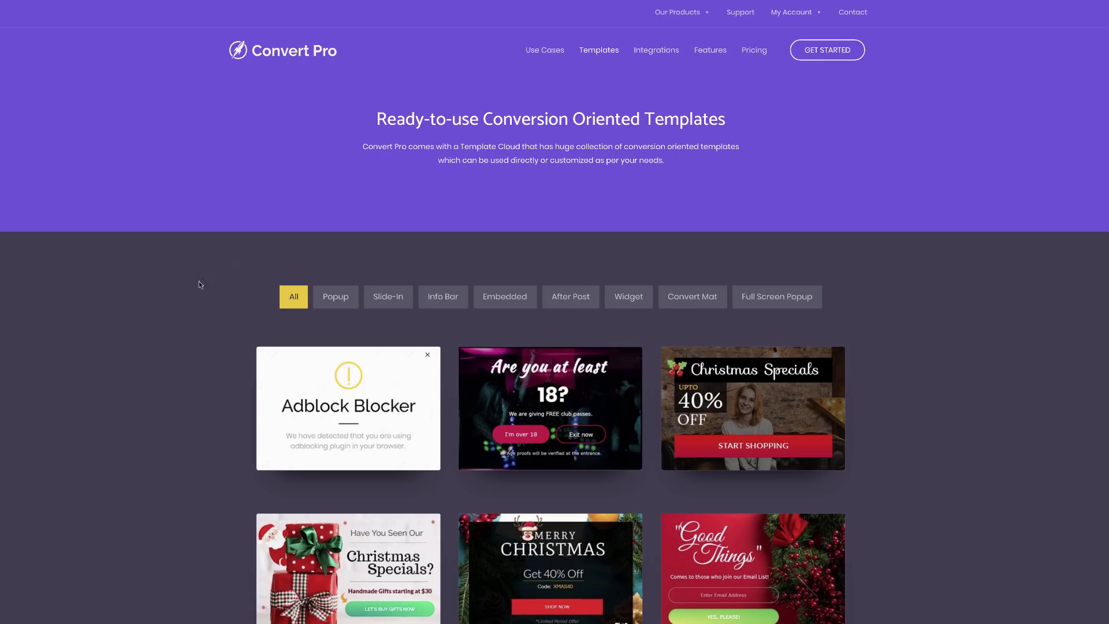
scroll(189, 322, "down", 3)
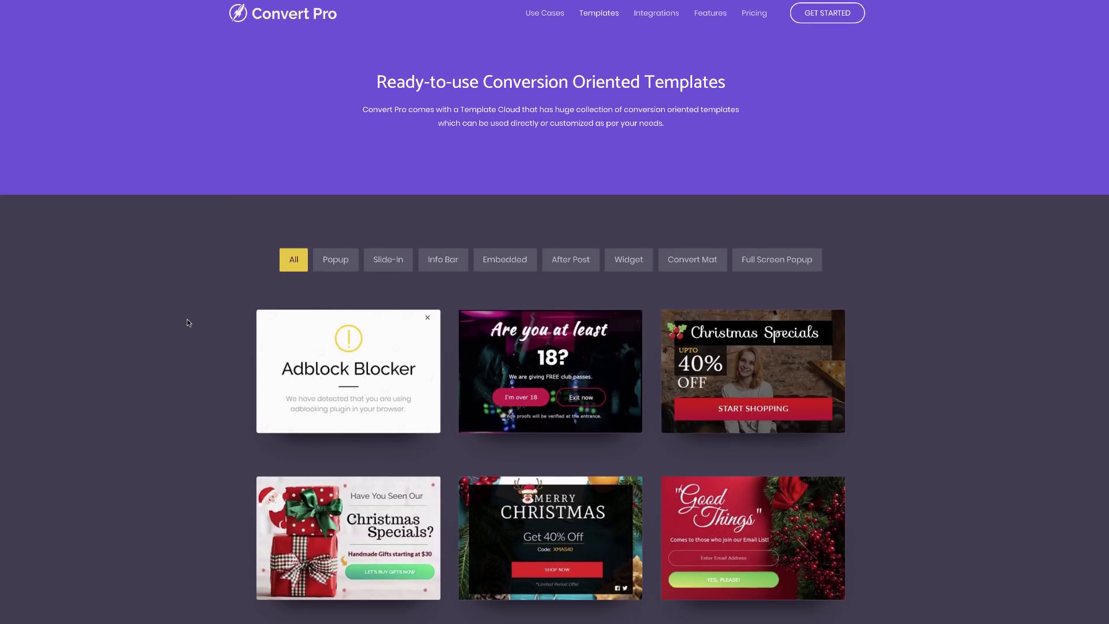
scroll(189, 323, "down", 2)
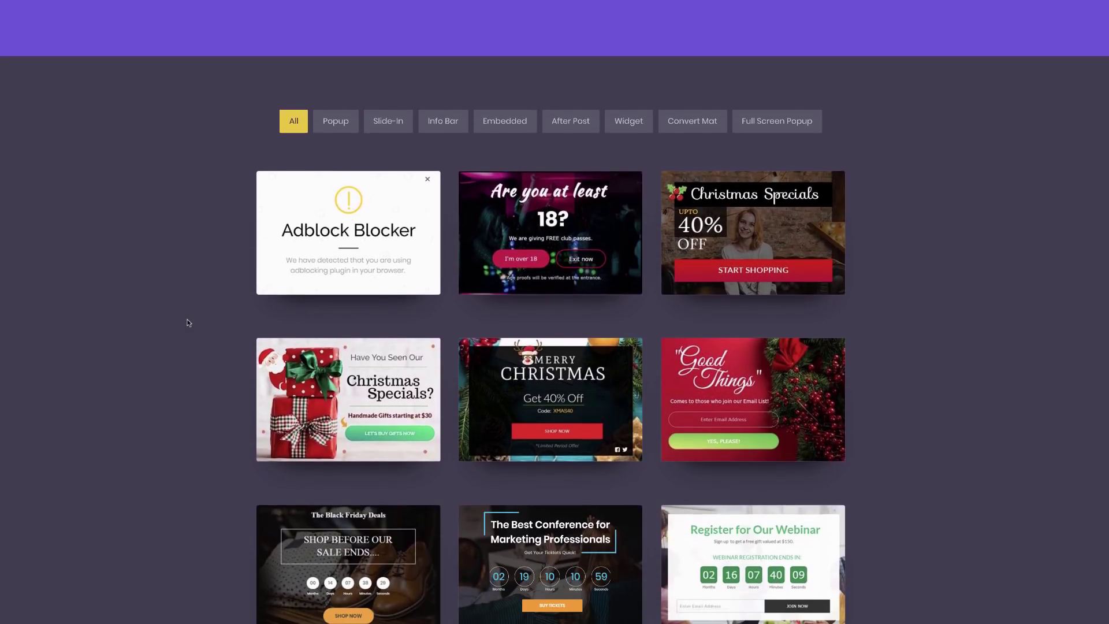
scroll(189, 323, "down", 2)
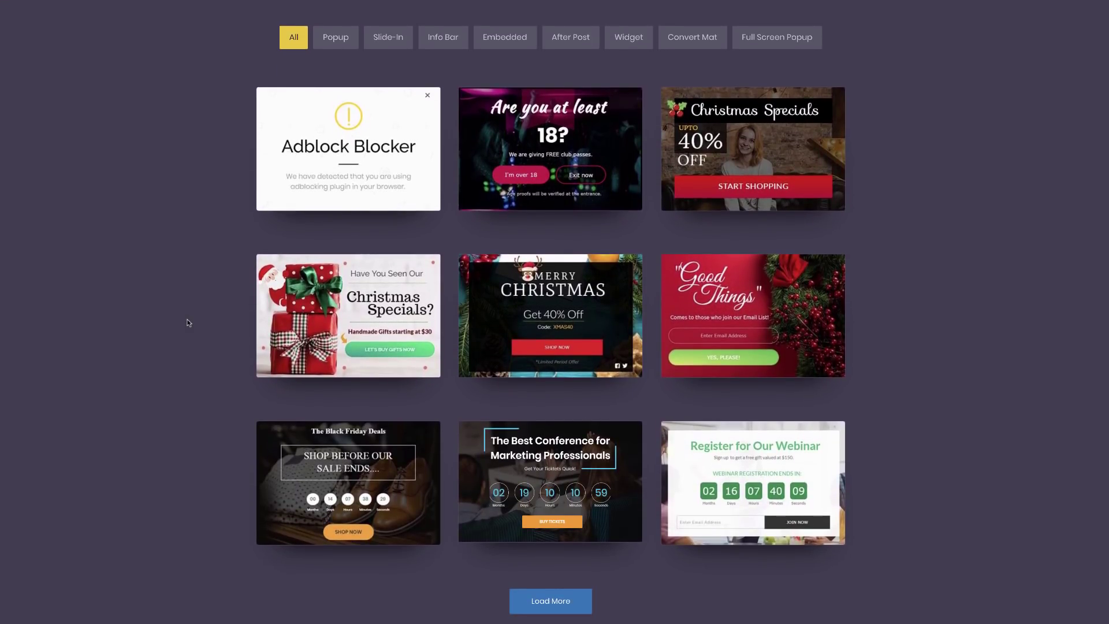
scroll(189, 323, "down", 1)
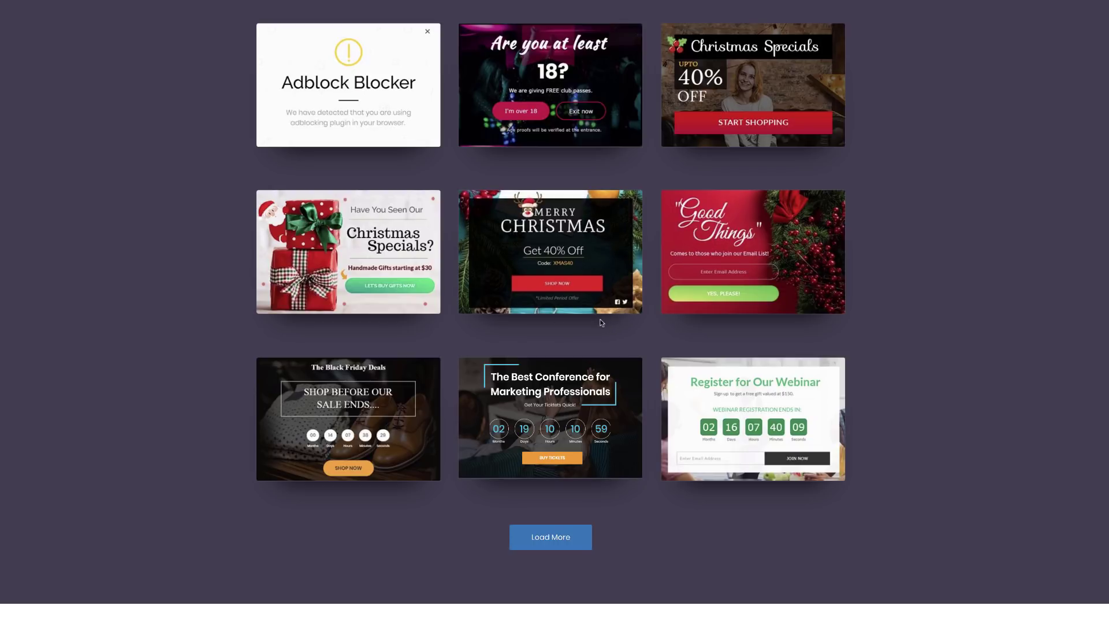
scroll(520, 342, "down", 2)
scroll(519, 342, "up", 8)
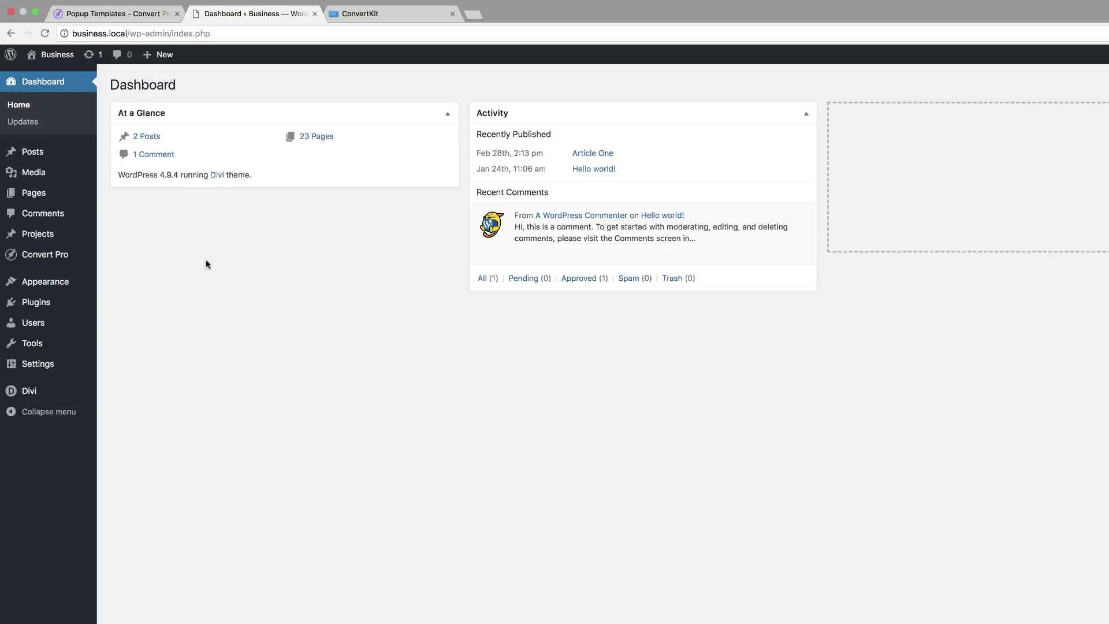
In Convert Pro Settings, confirm the license is active and the Connects addon is activated.
mouse_move(49, 263)
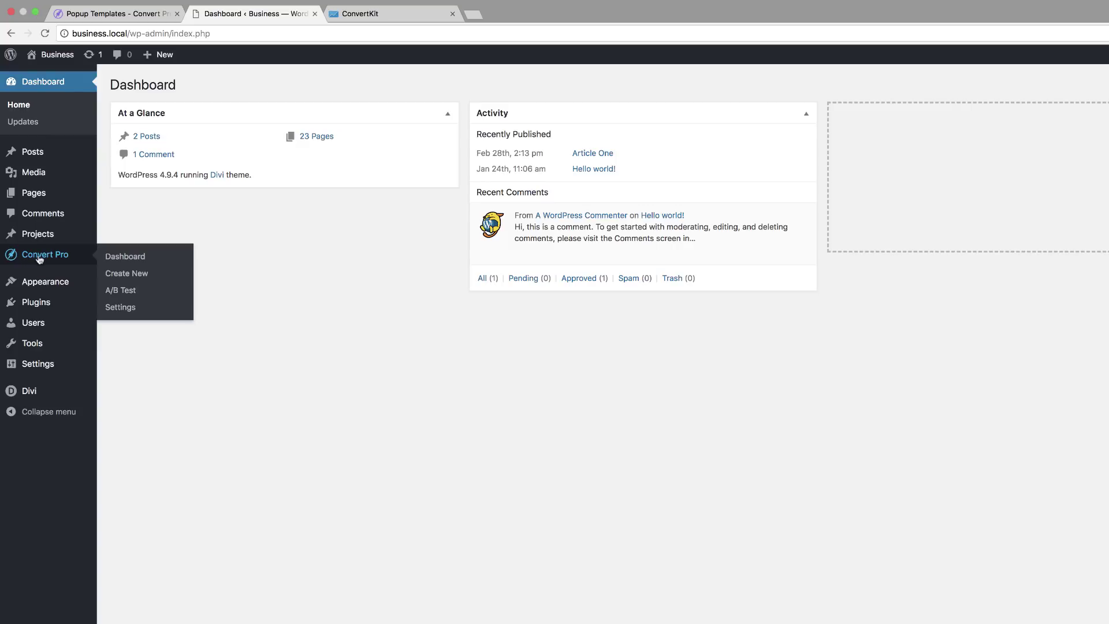
left_click(121, 307)
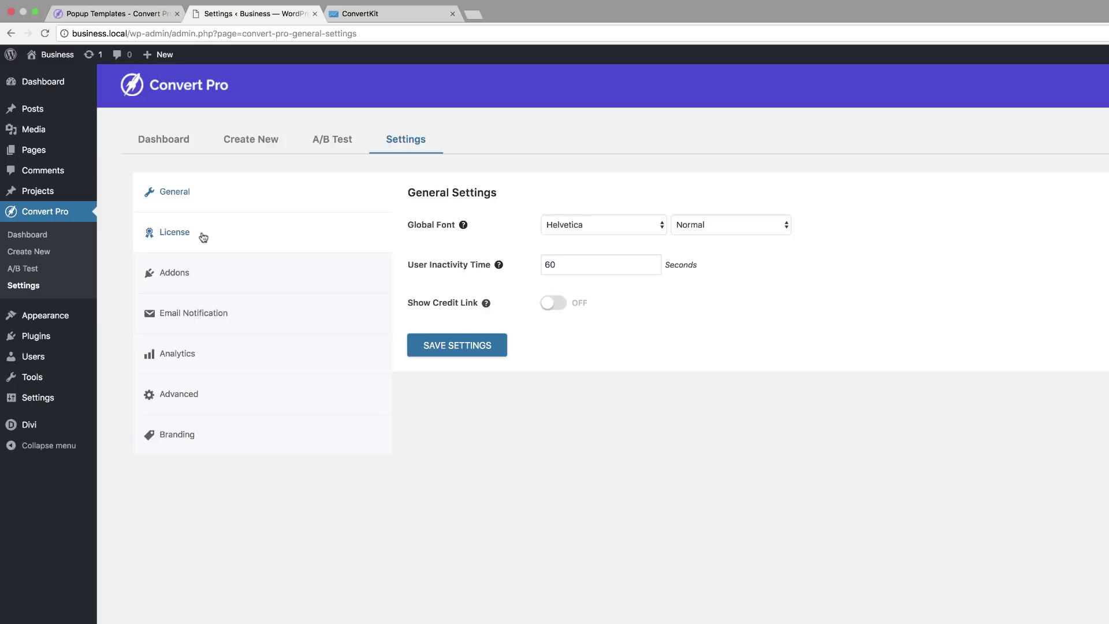
left_click(200, 235)
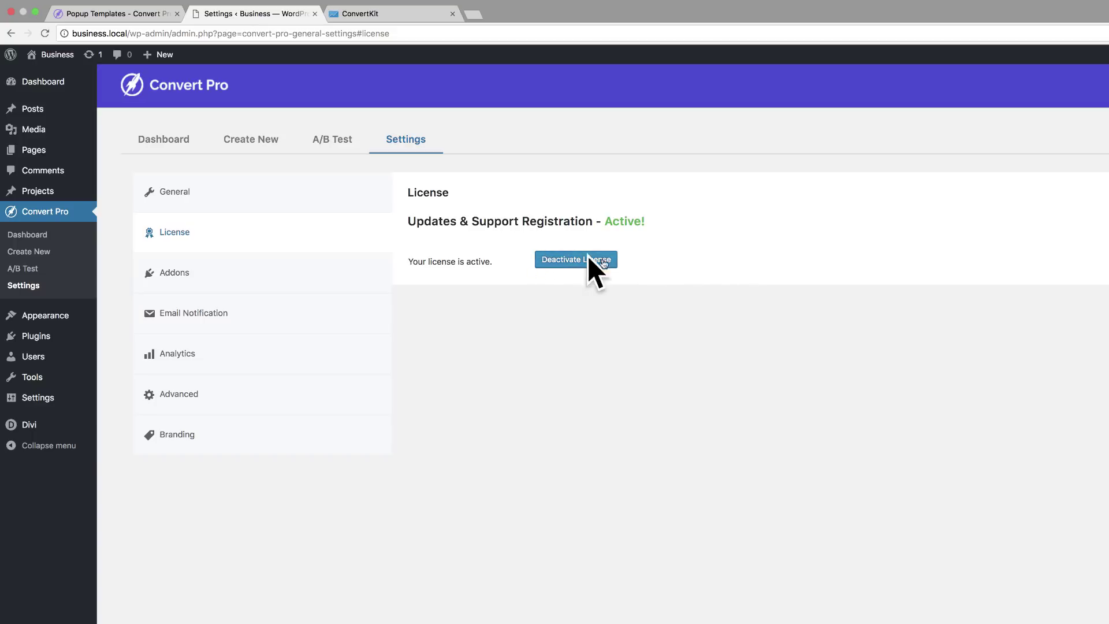
left_click(201, 280)
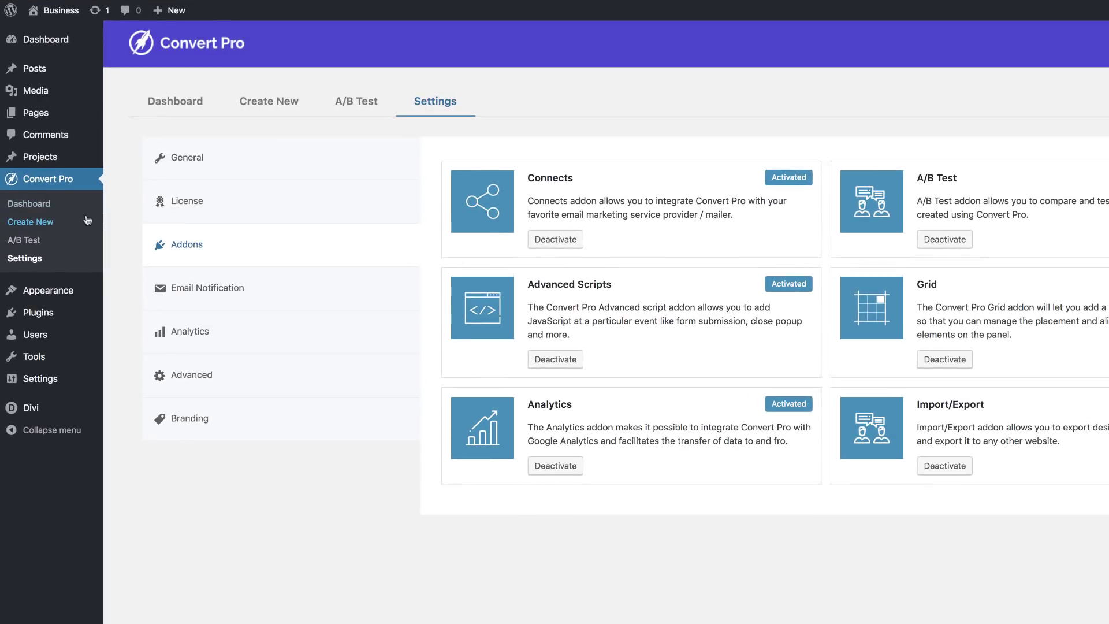
Start a new Modal Popup call-to-action and browse its template gallery.
left_click(44, 207)
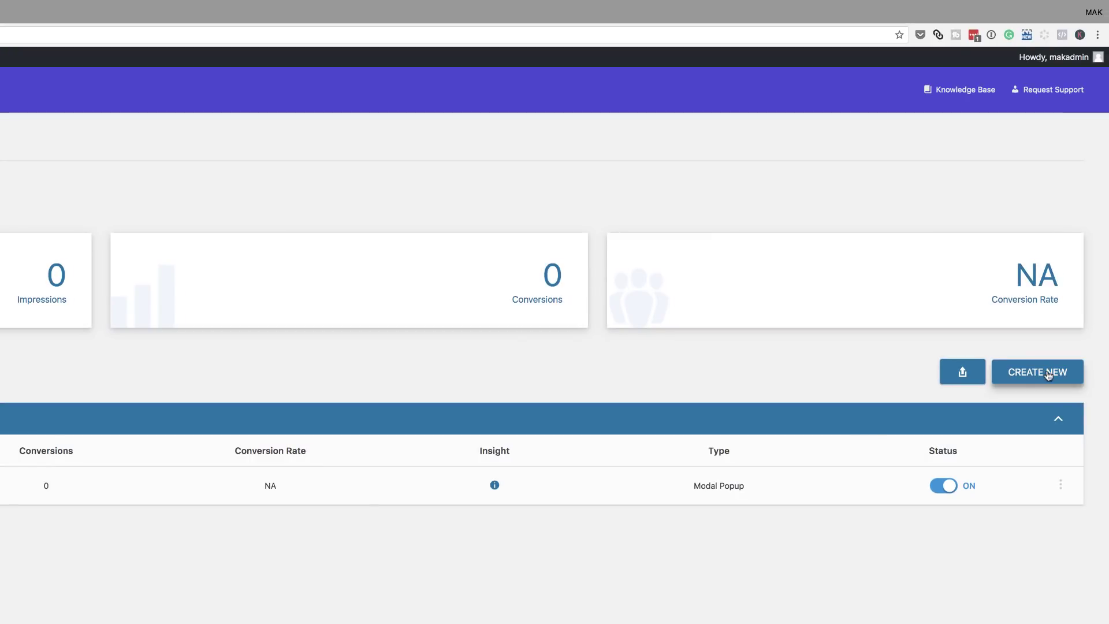
left_click(1048, 374)
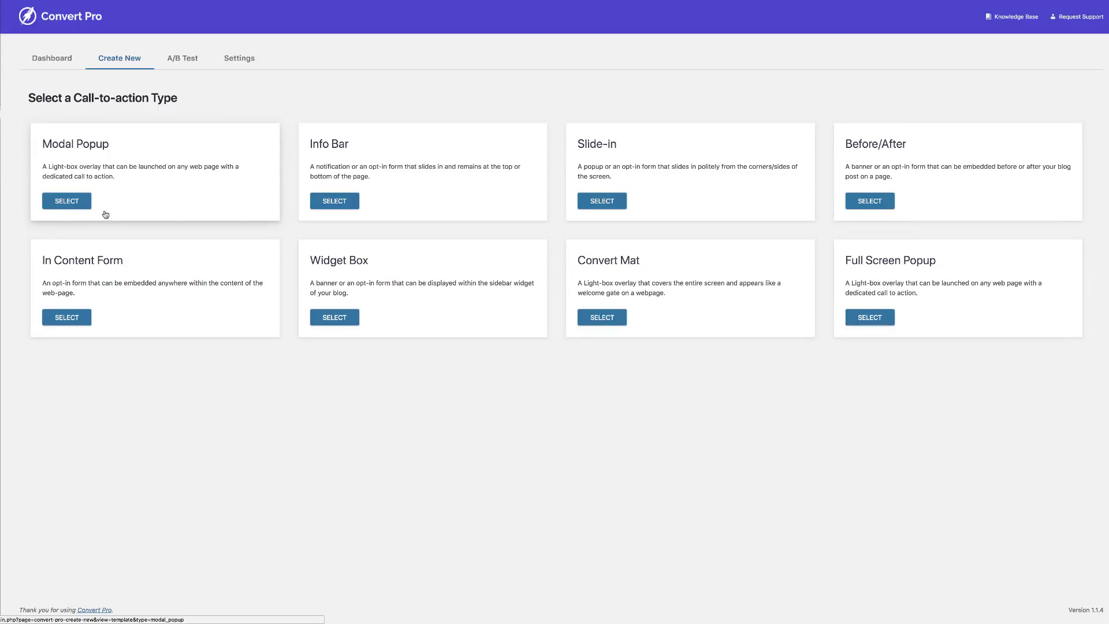
left_click(75, 203)
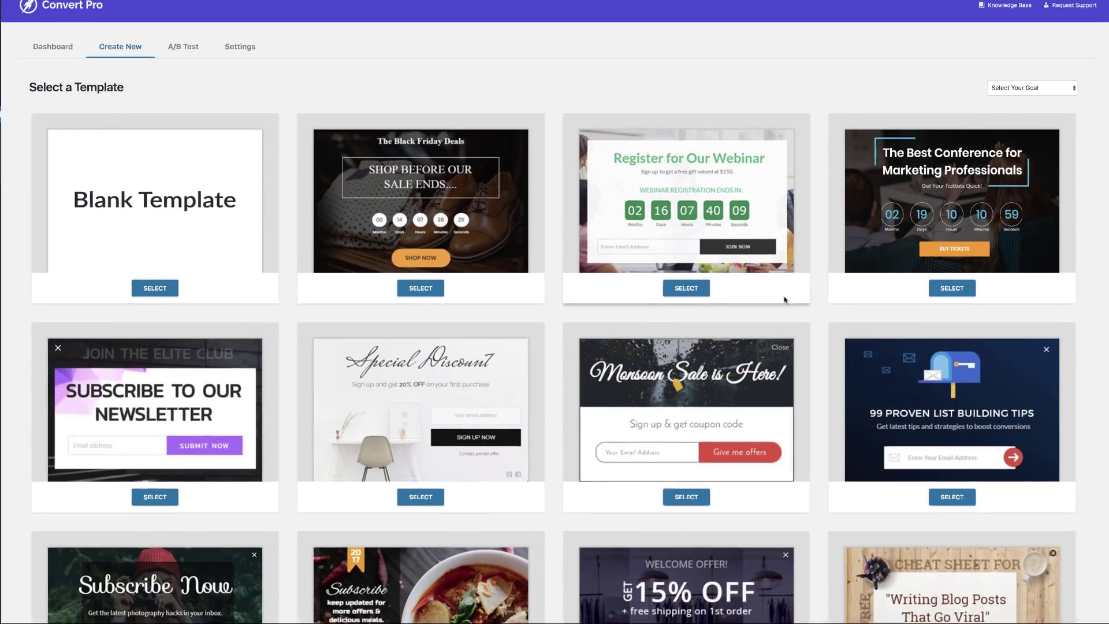
scroll(555, 452, "down", 6)
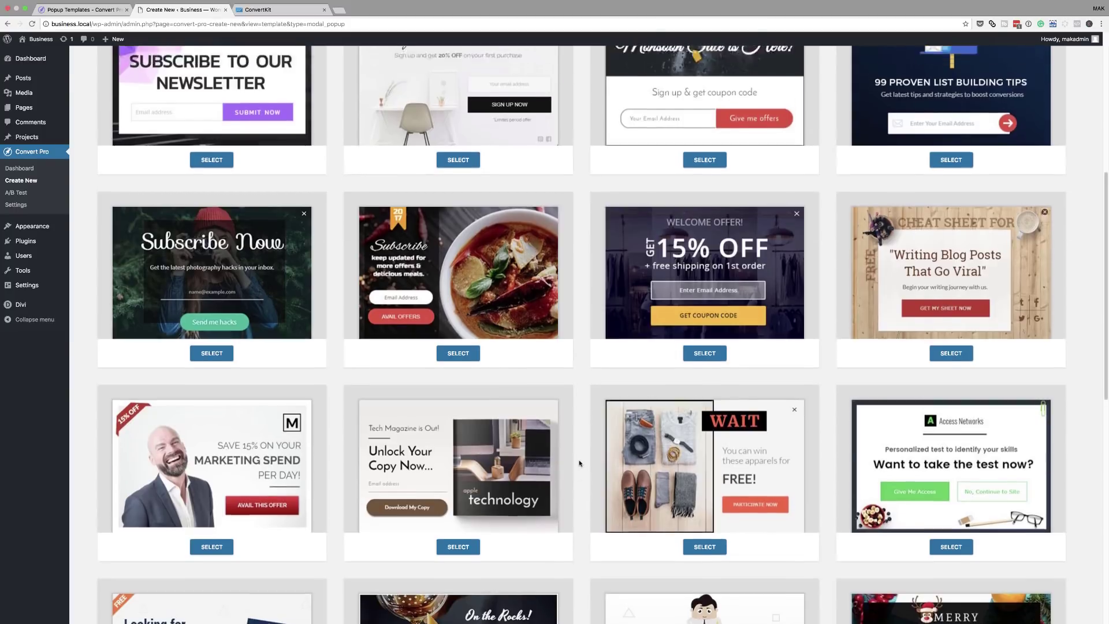
scroll(580, 462, "up", 6)
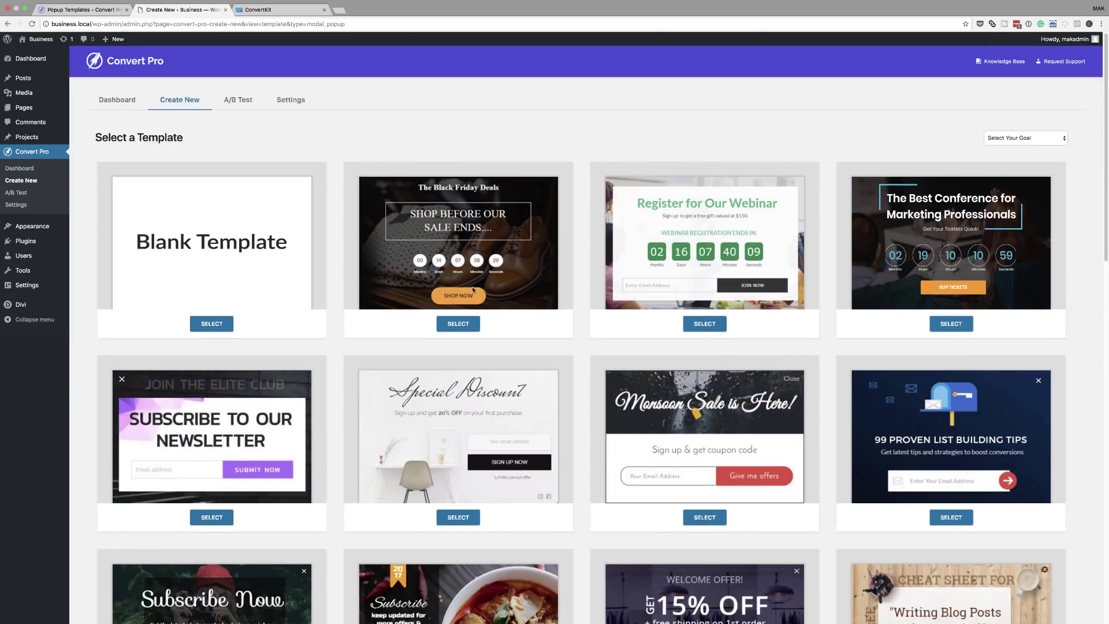
Create a popup from the Blank Template named 'wp'.
left_click(217, 327)
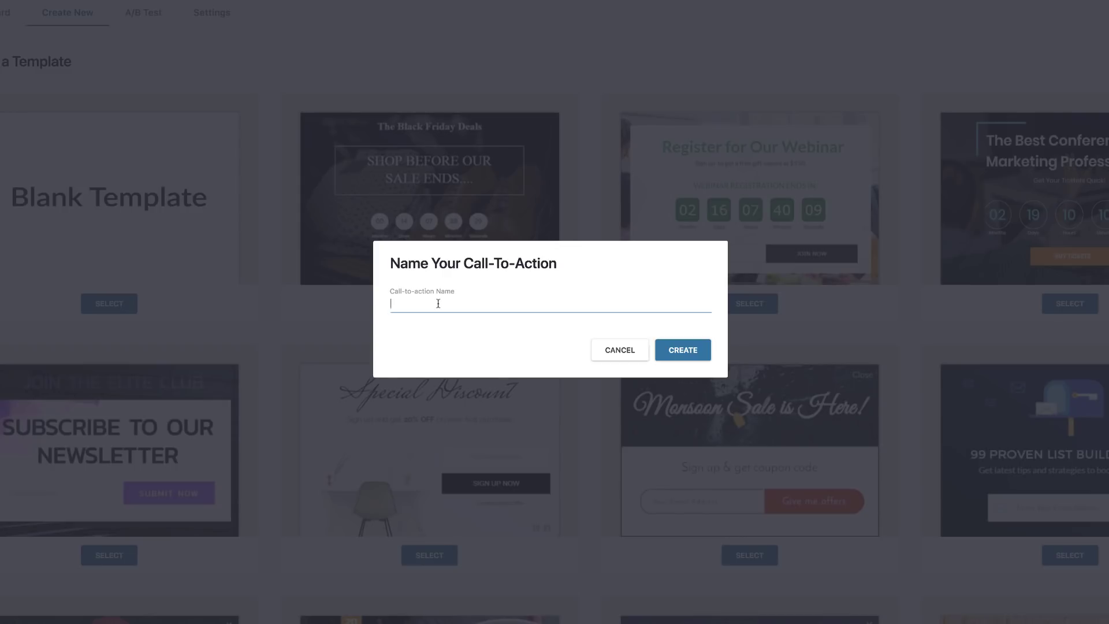
type("wp")
left_click(693, 351)
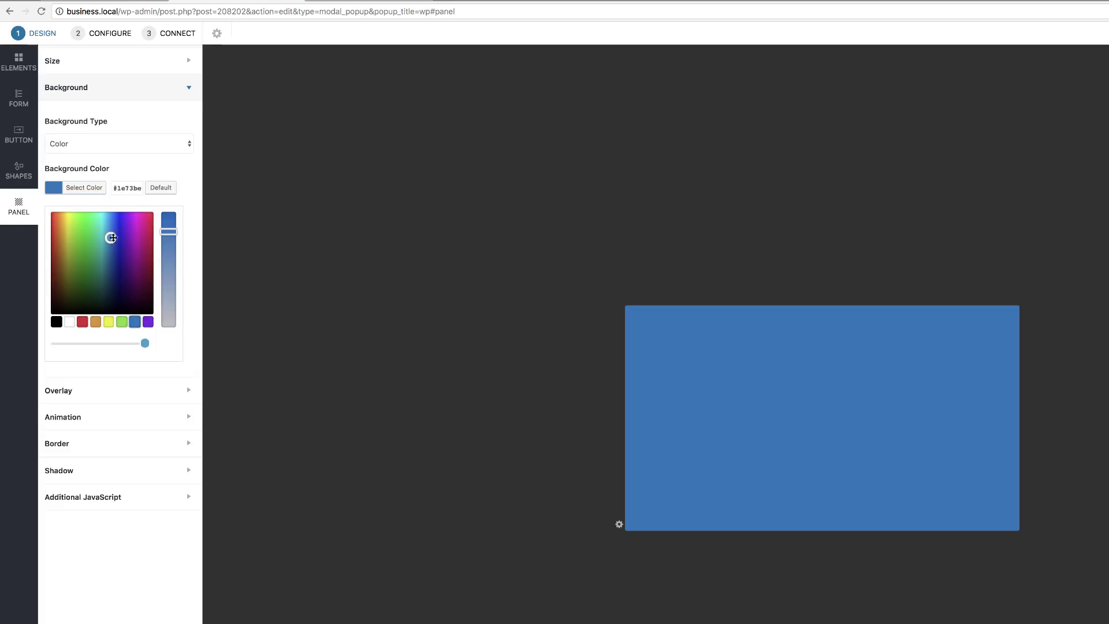
Set the popup panel background to very dark grey #191919.
left_click(56, 322)
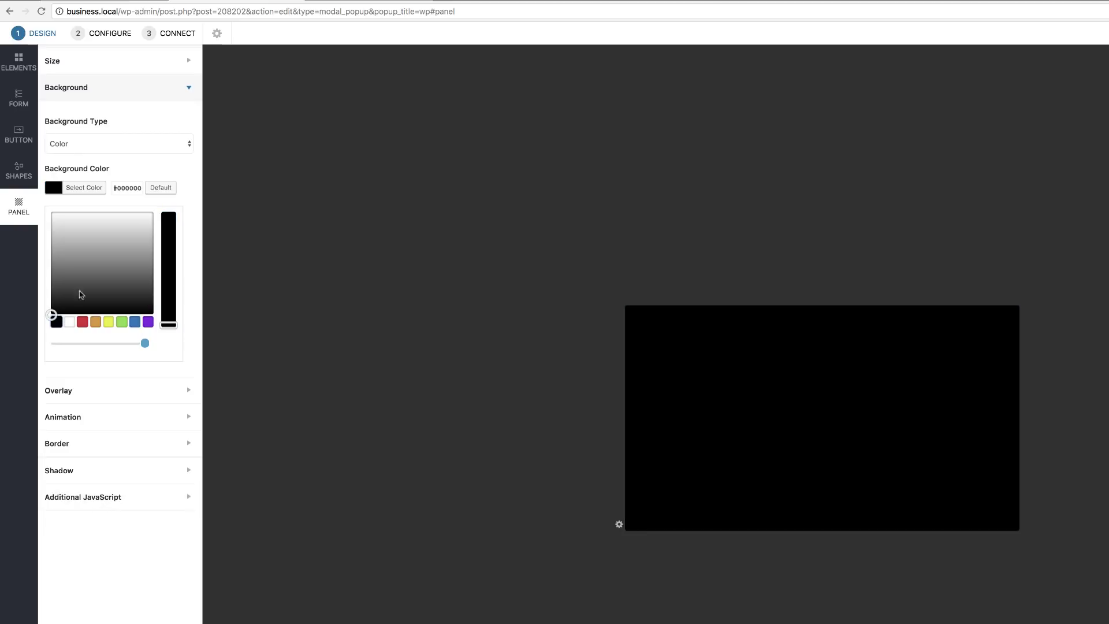
left_click_drag(85, 293, 55, 304)
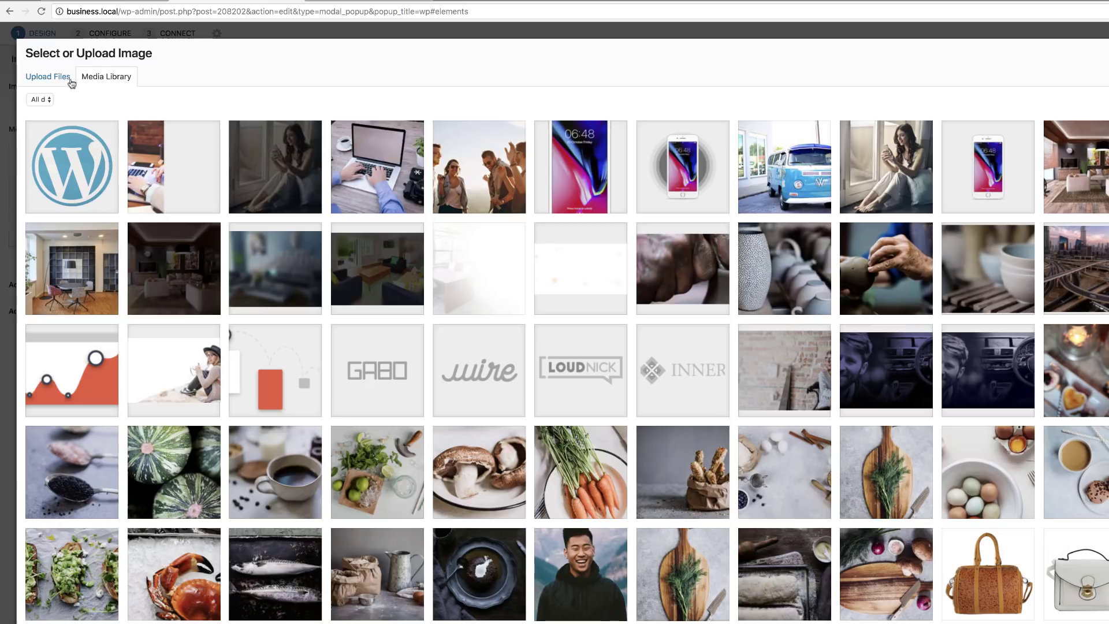
Insert the laptop photo at the popup's left edge, sized to the full panel height.
left_click(162, 172)
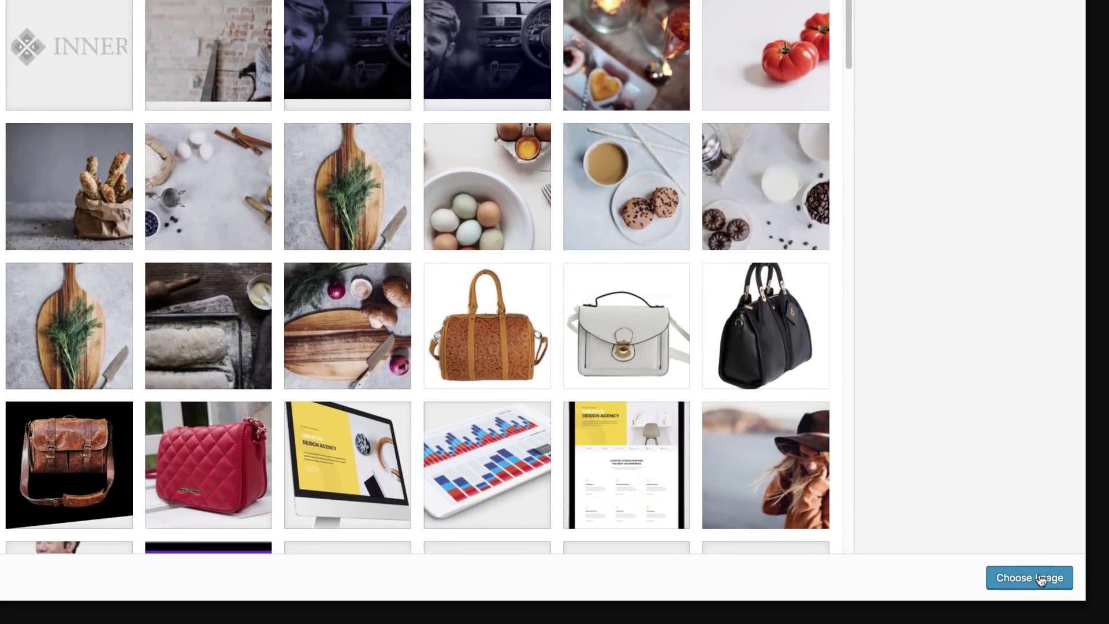
left_click(1039, 579)
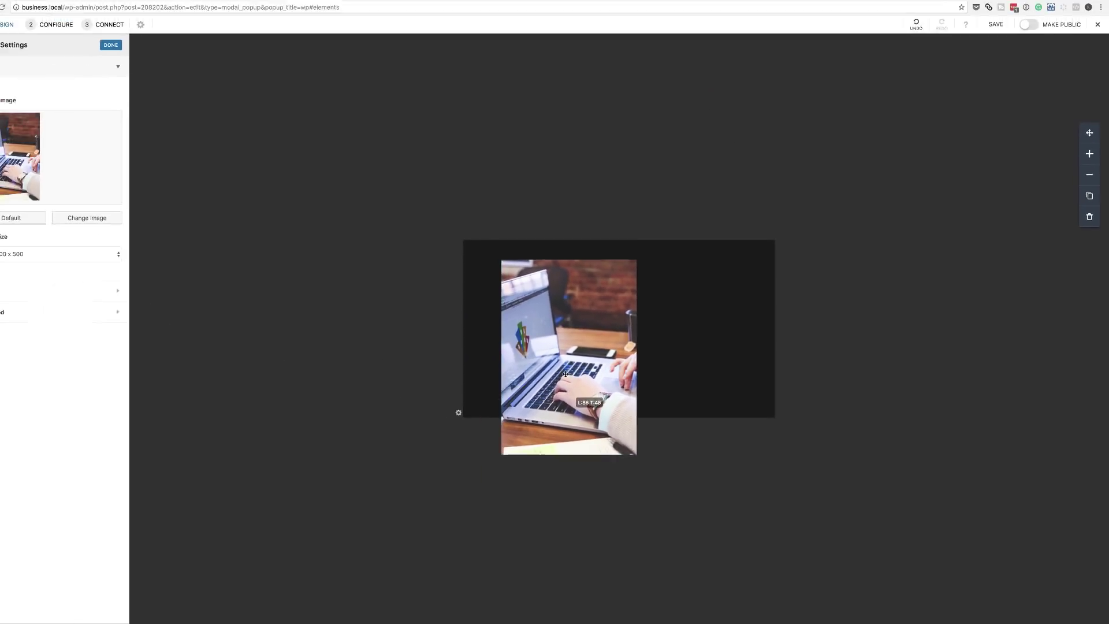
left_click_drag(584, 387, 549, 380)
left_click(615, 455)
left_click(765, 430)
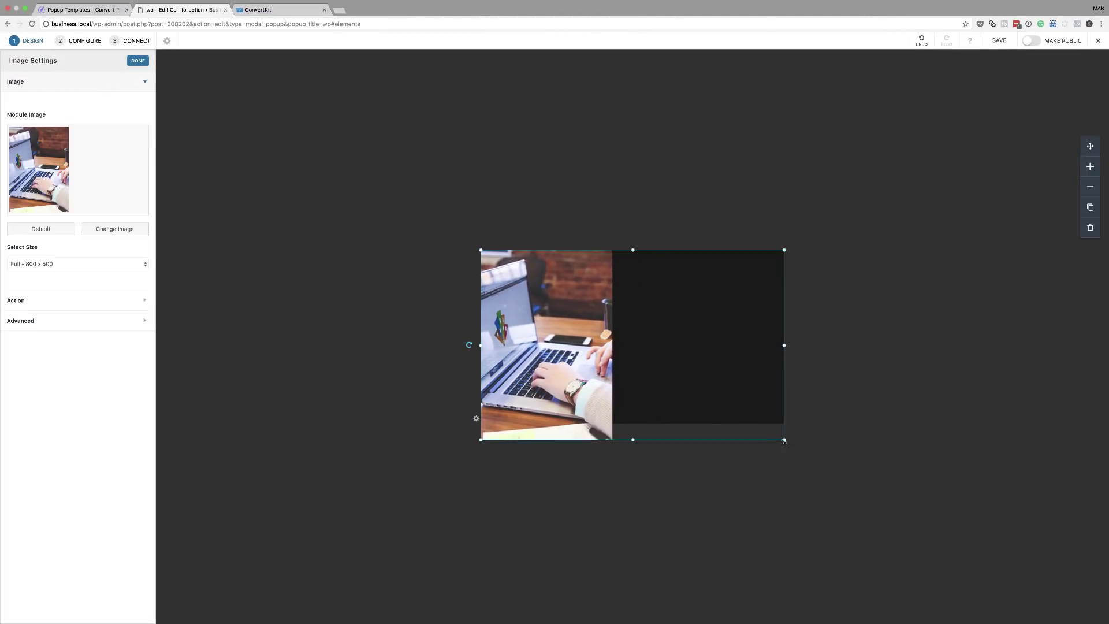
mouse_move(783, 441)
left_mouse_down()
mouse_move(772, 416)
mouse_move(779, 425)
left_mouse_up()
left_click(791, 424)
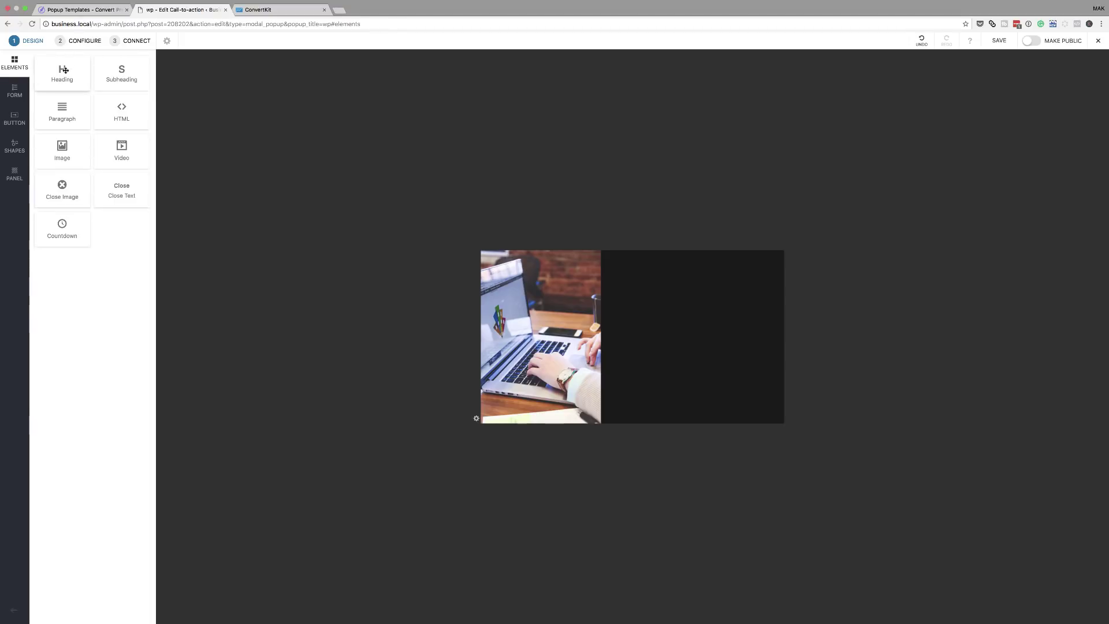
Add a heading reading 'Signup for a FREE WordPress Course' to the popup.
left_click_drag(62, 71, 696, 289)
double_click(695, 289)
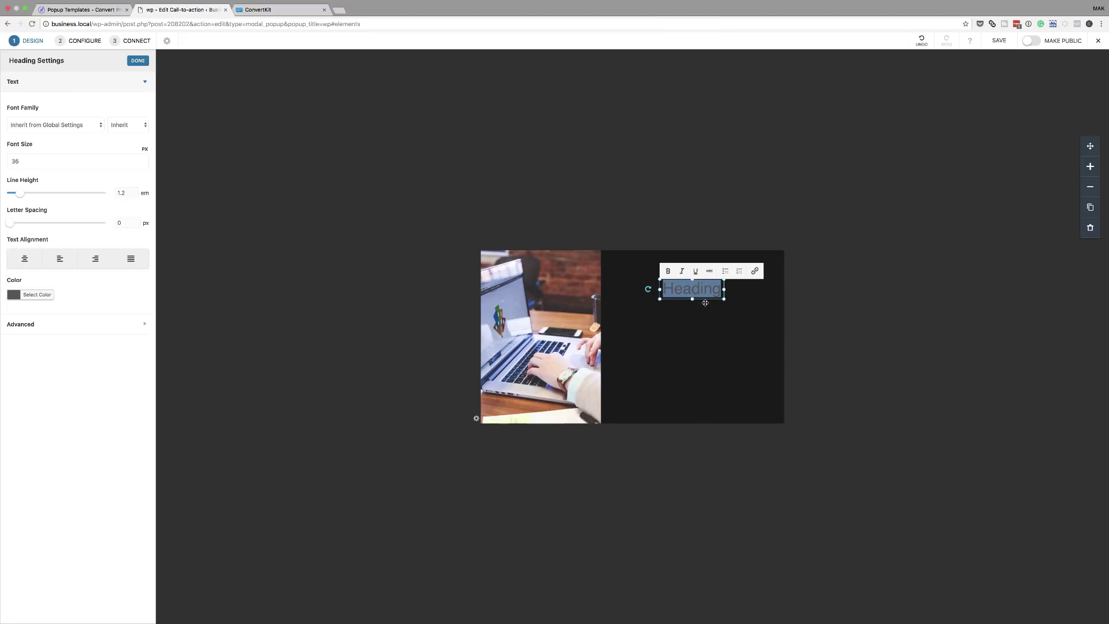
type("Signup fpor a FREE WordPress Course")
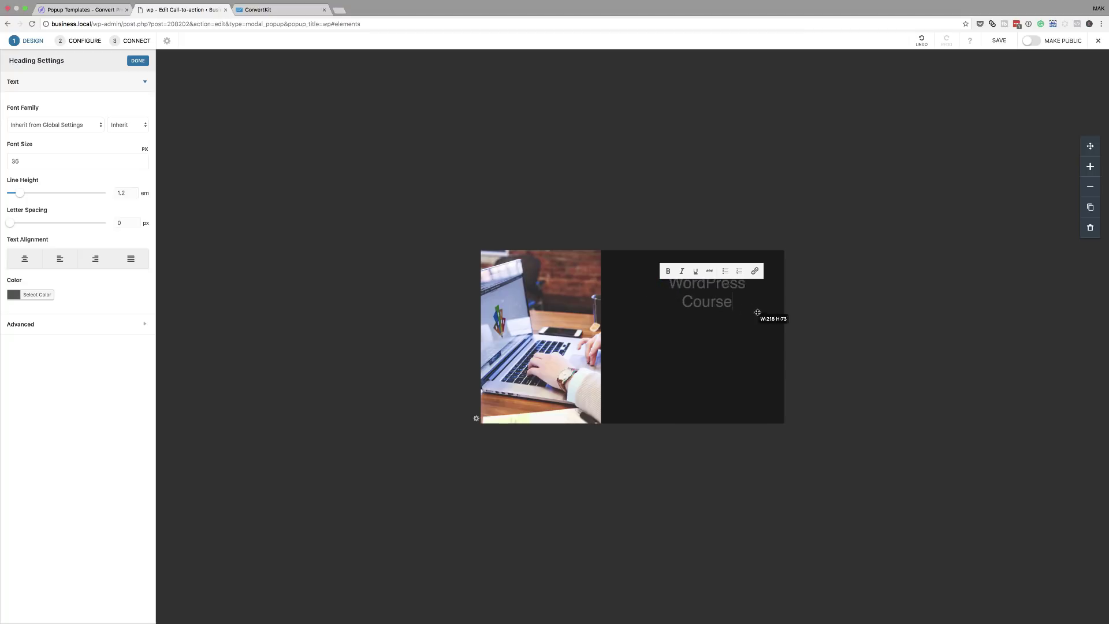
left_click_drag(731, 304, 703, 304)
left_click(752, 316)
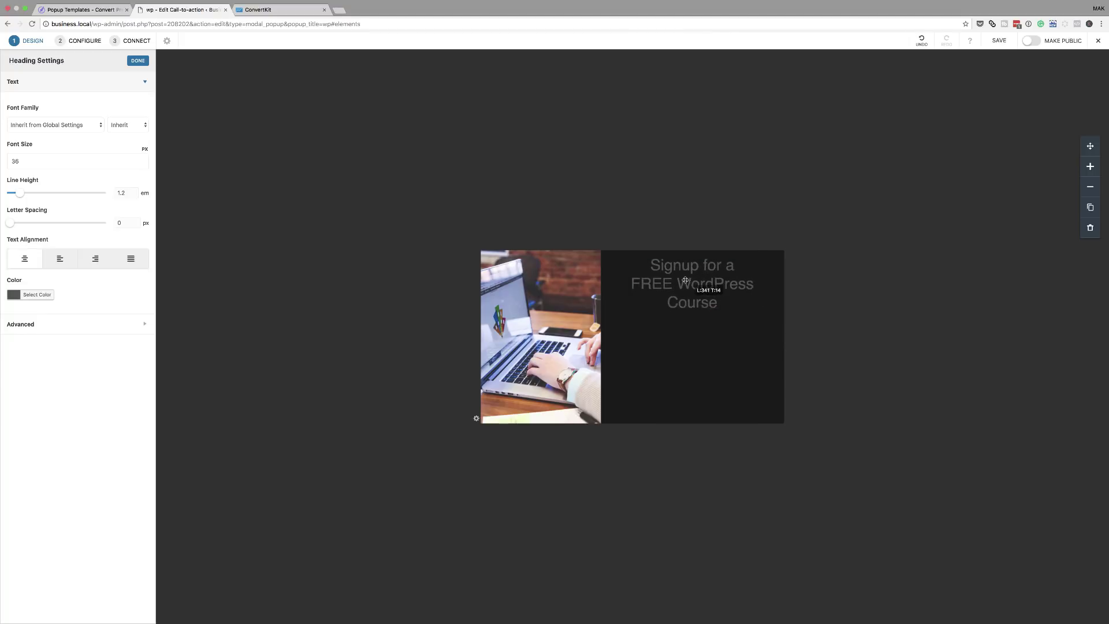
Widen the heading box to two lines and place it right of the laptop photo.
mouse_move(688, 289)
left_mouse_down()
mouse_move(700, 302)
mouse_move(701, 292)
left_mouse_up()
left_click_drag(630, 291, 613, 291)
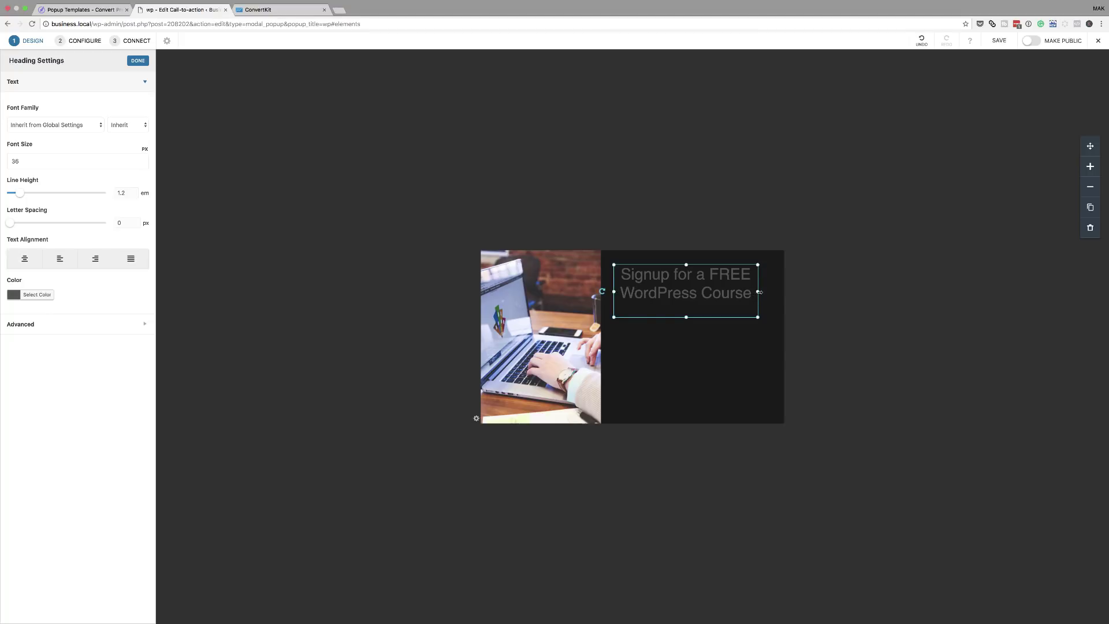
left_click_drag(759, 291, 700, 322)
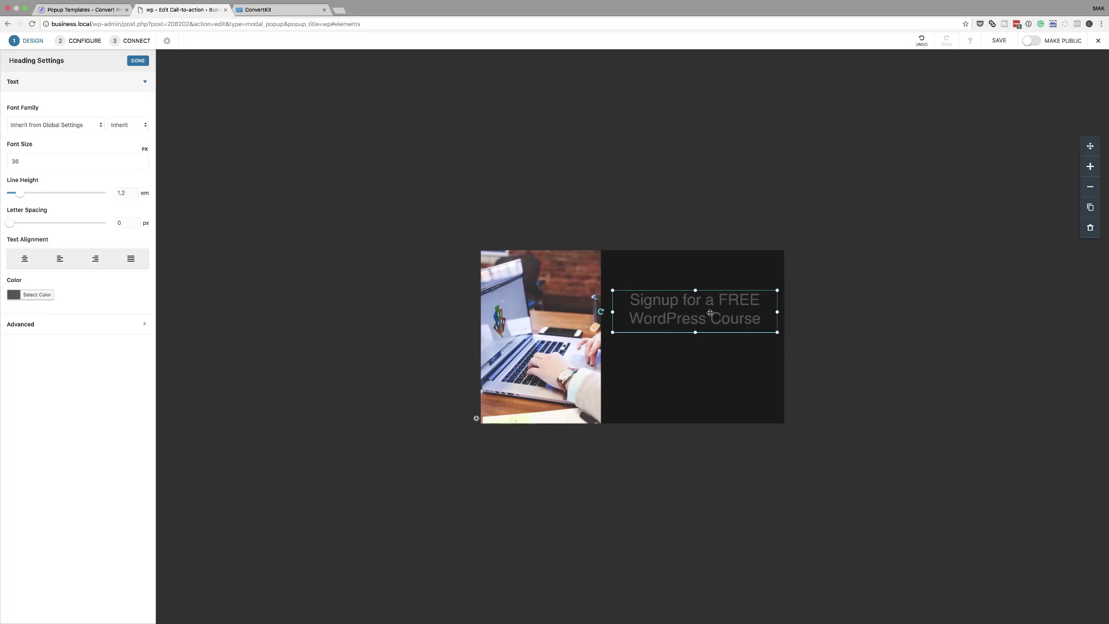
double_click(709, 320)
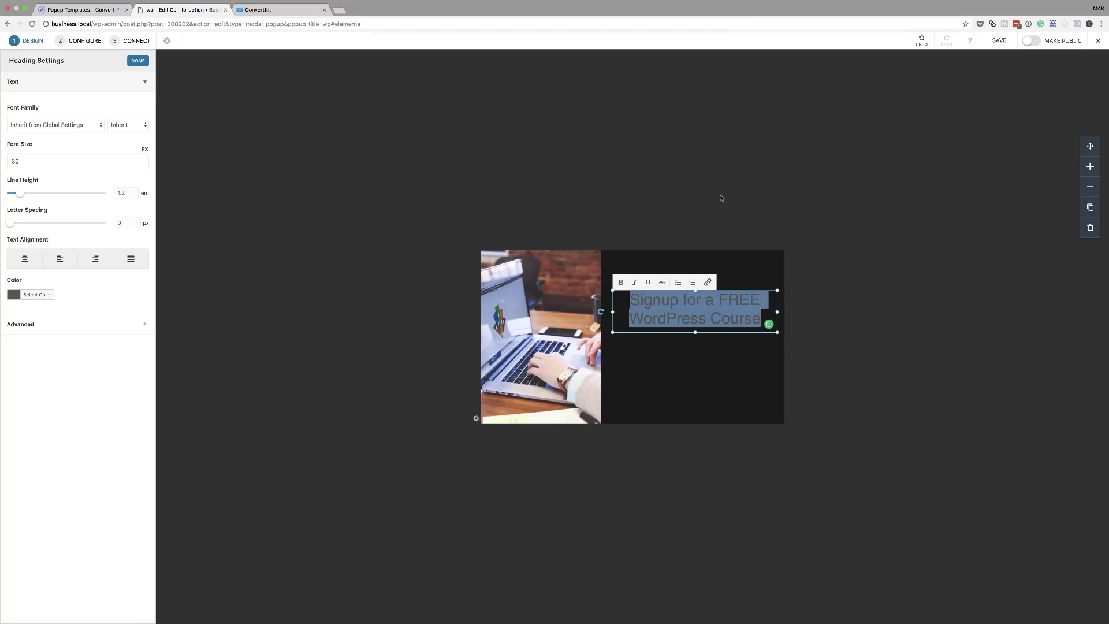
left_click(704, 213)
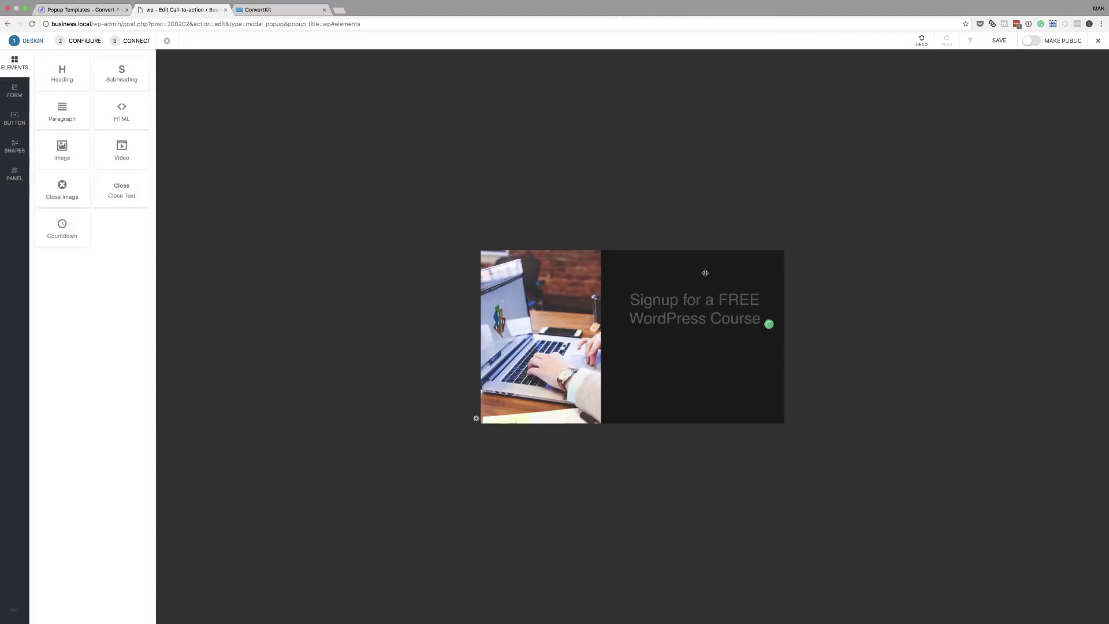
Make the heading text light grey #dddddd at 28 px font size.
left_click(700, 316)
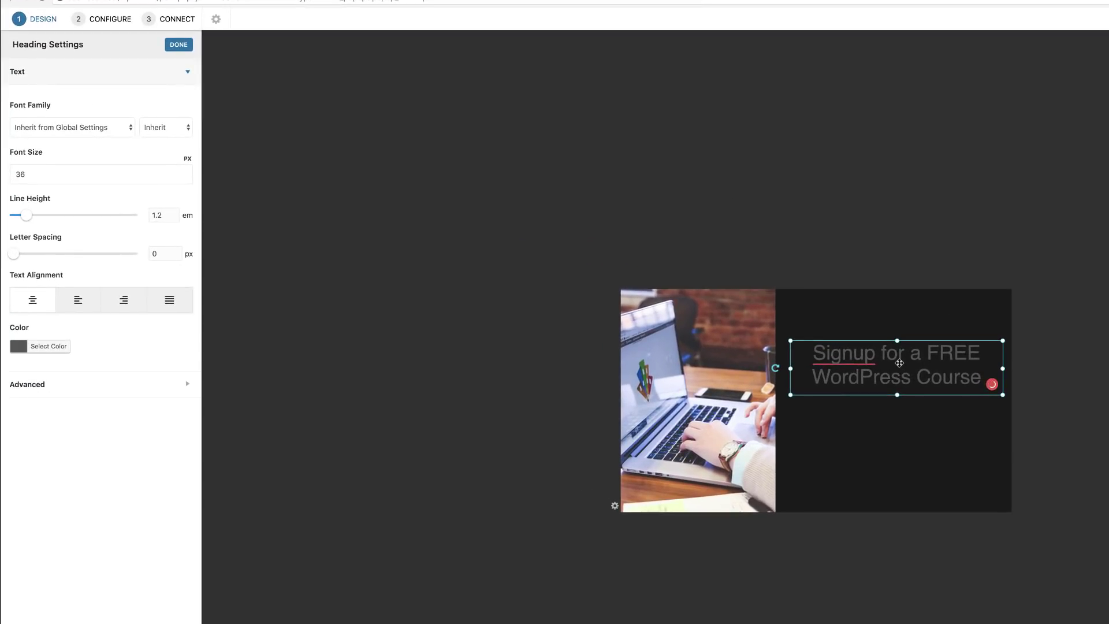
left_click(19, 347)
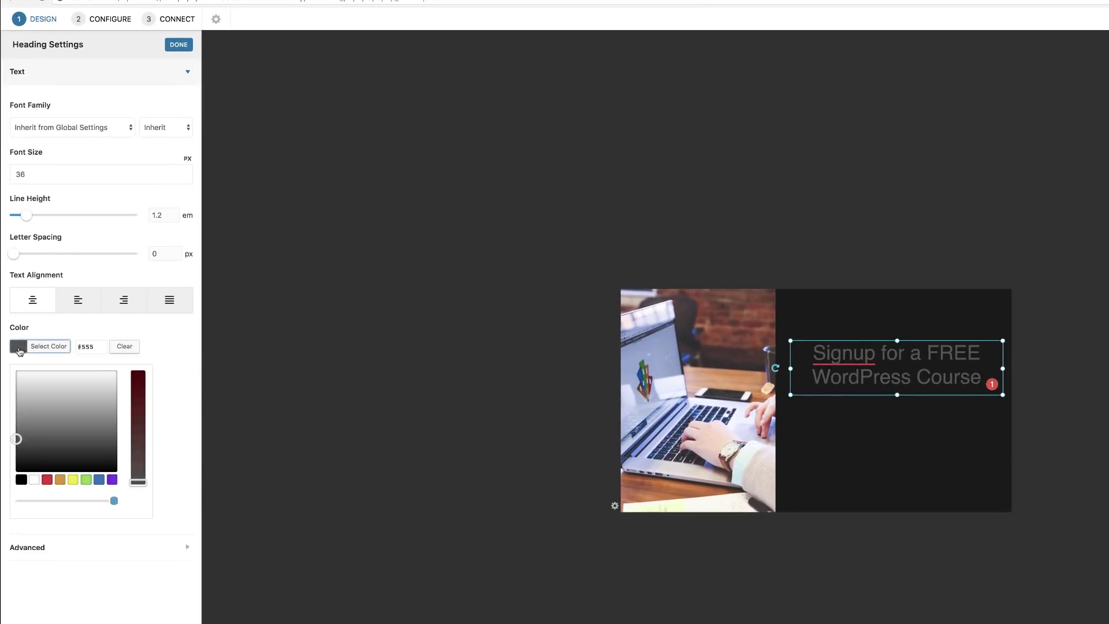
mouse_move(50, 397)
left_mouse_down()
mouse_move(79, 378)
mouse_move(23, 384)
left_mouse_up()
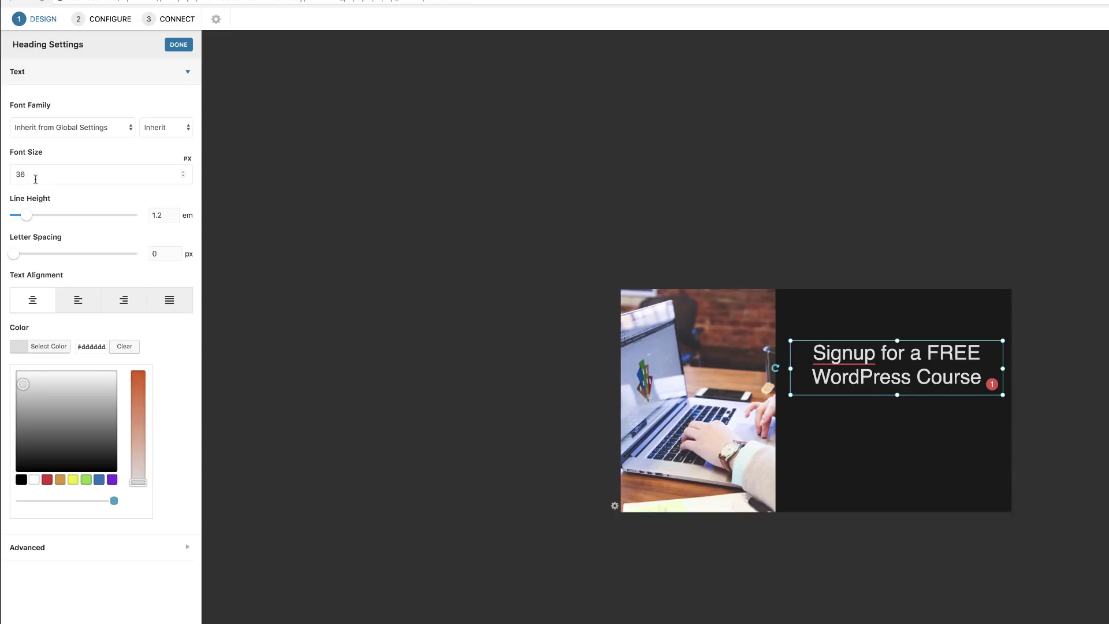
left_click(182, 176)
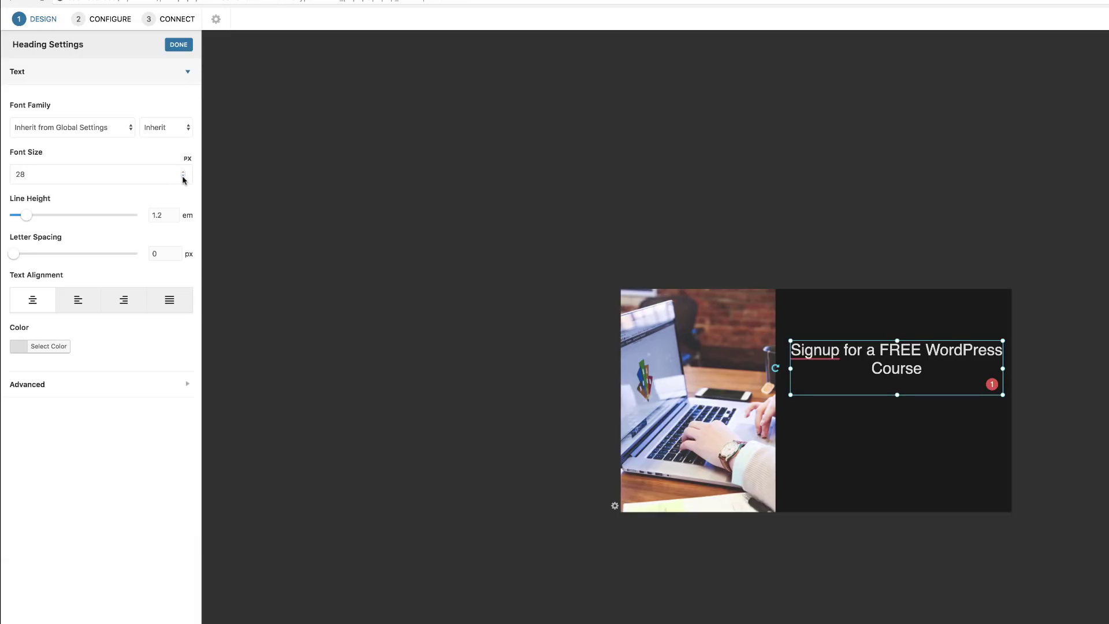
Append ' NOW!' to the heading, set line height to 1.5, and nudge it lower.
double_click(872, 360)
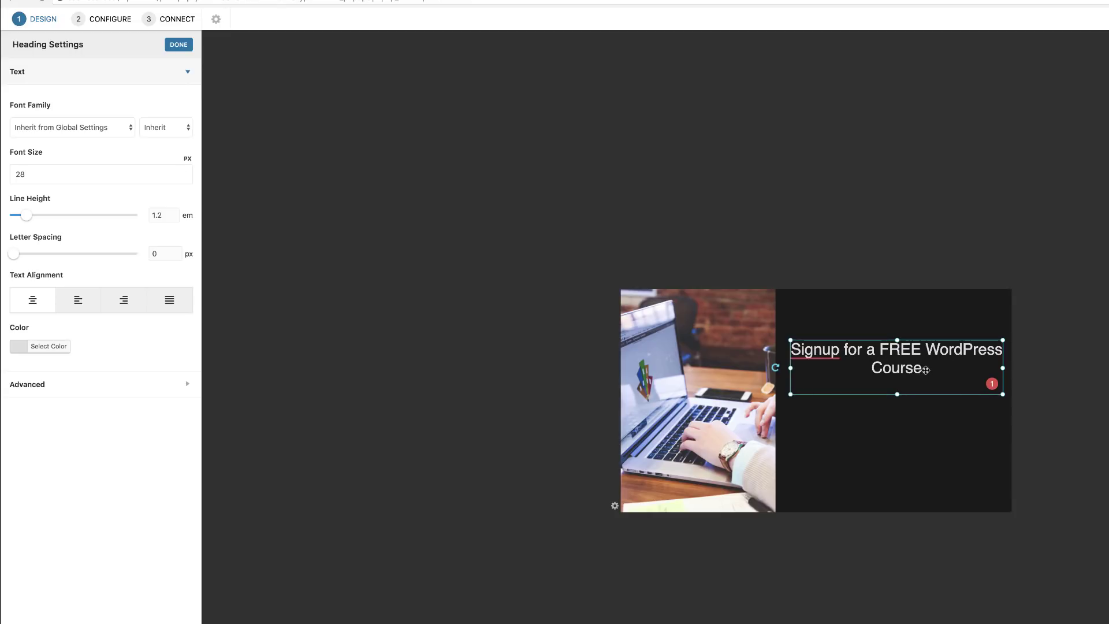
left_click(935, 372)
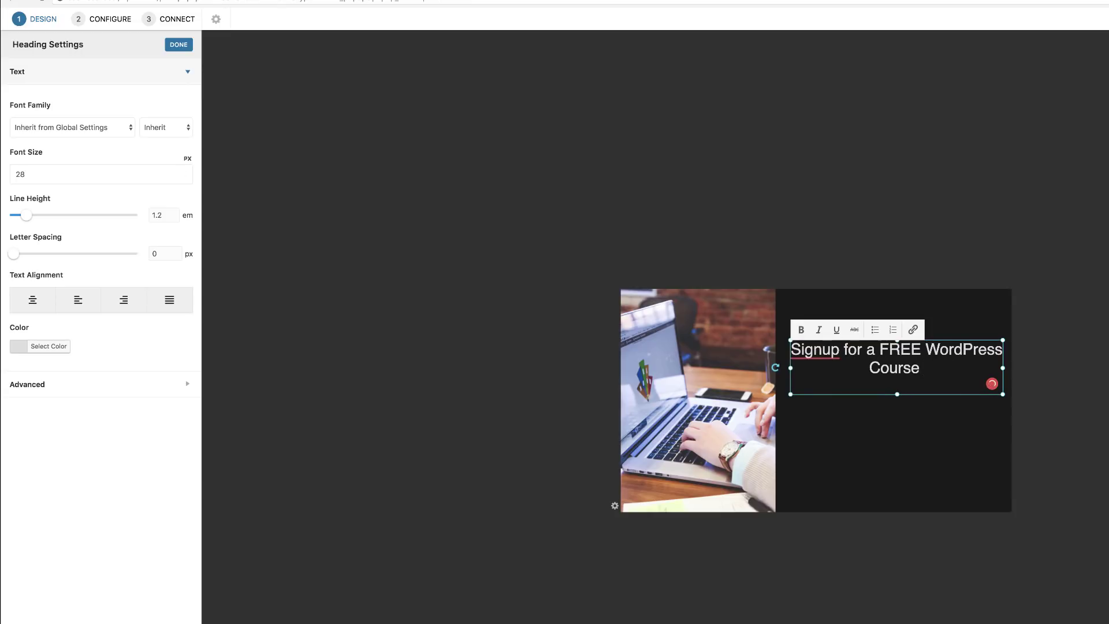
type("NOW!")
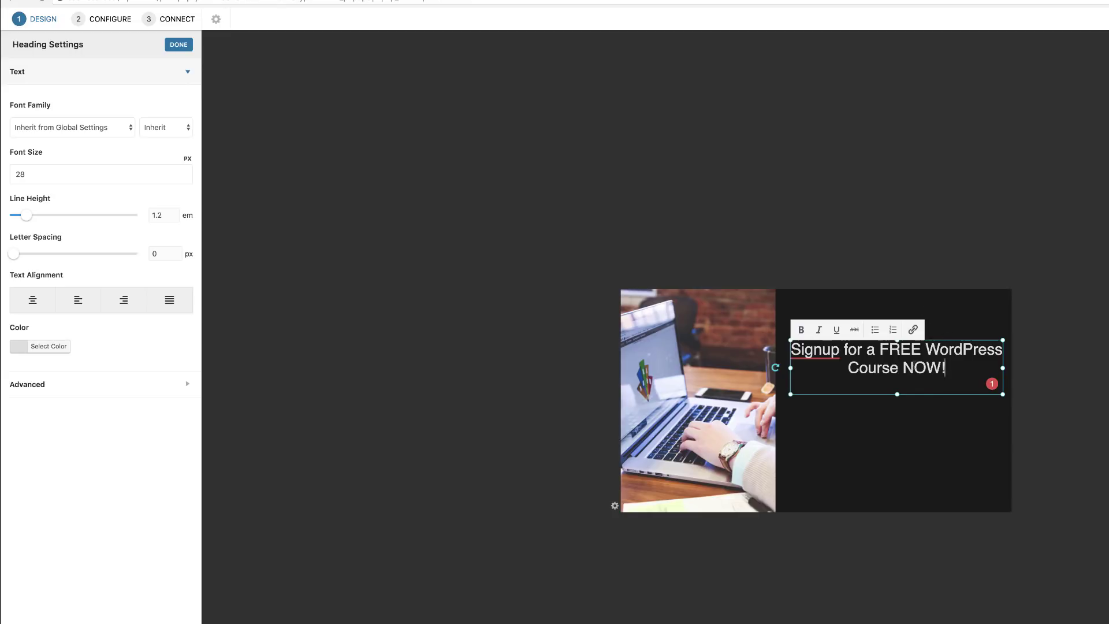
left_click(27, 216)
left_click_drag(29, 217, 43, 217)
left_click(314, 181)
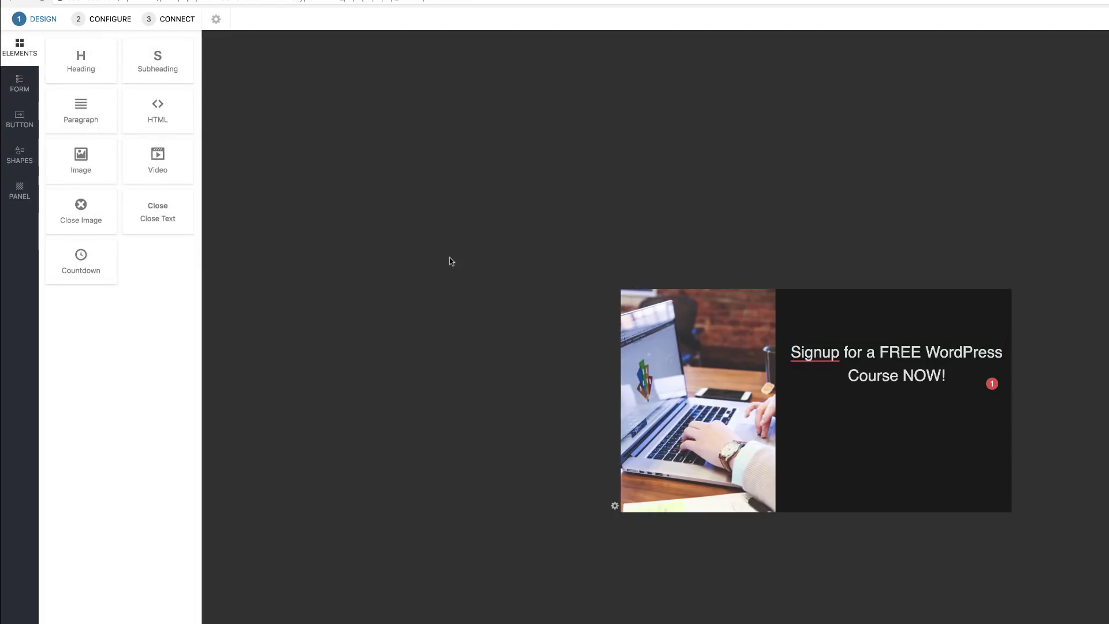
left_click_drag(905, 375, 905, 379)
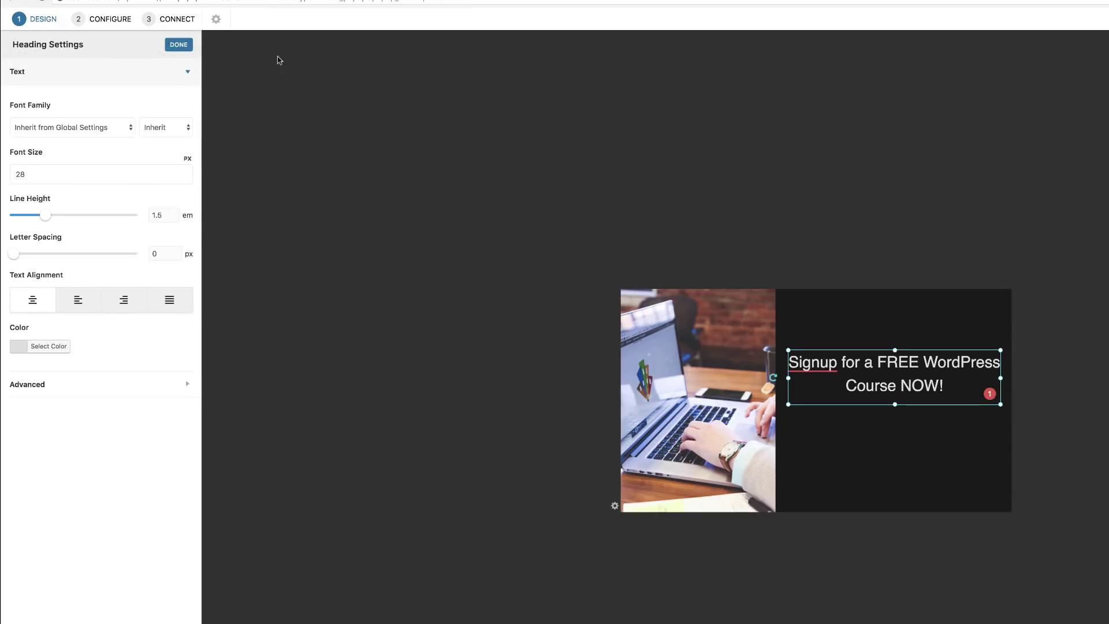
Add an image element showing the WordPress logo from the Media Library.
left_click(179, 45)
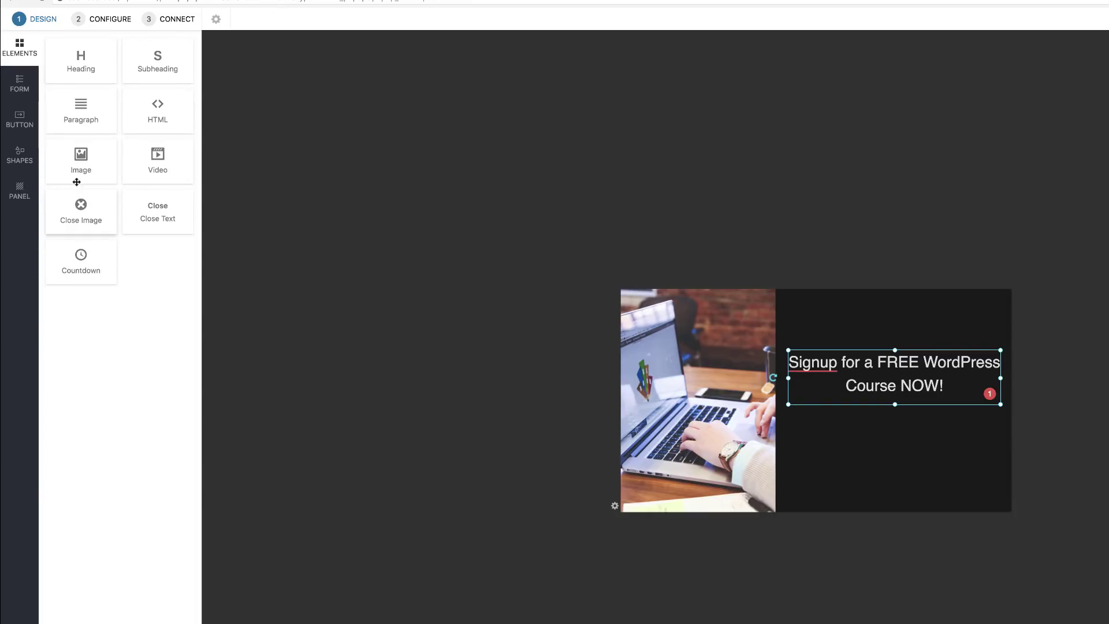
left_click_drag(74, 169, 887, 298)
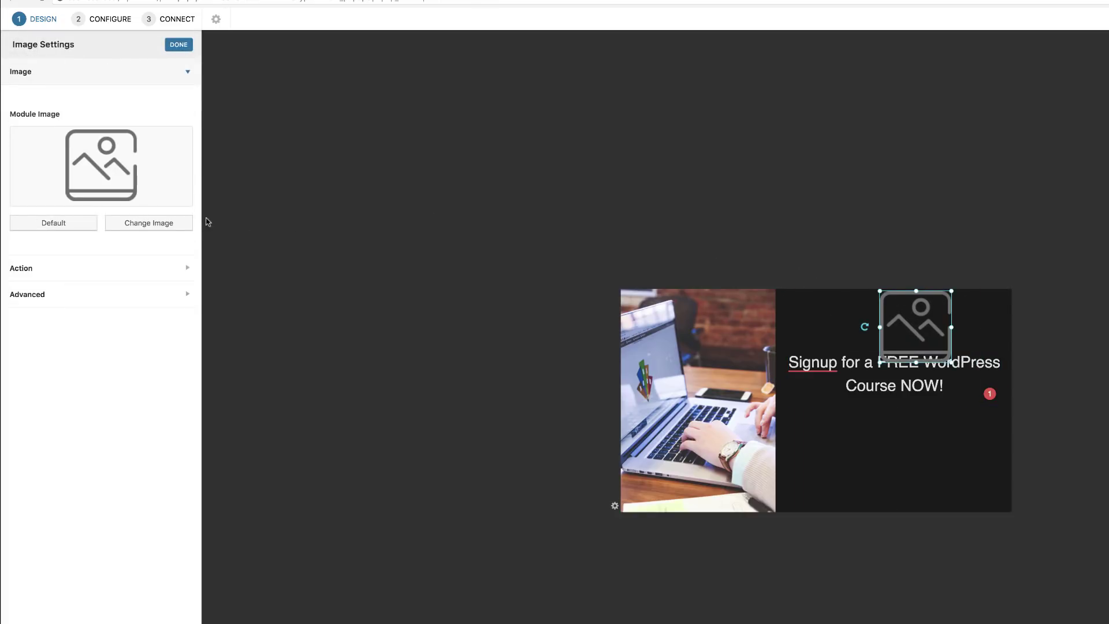
left_click(153, 226)
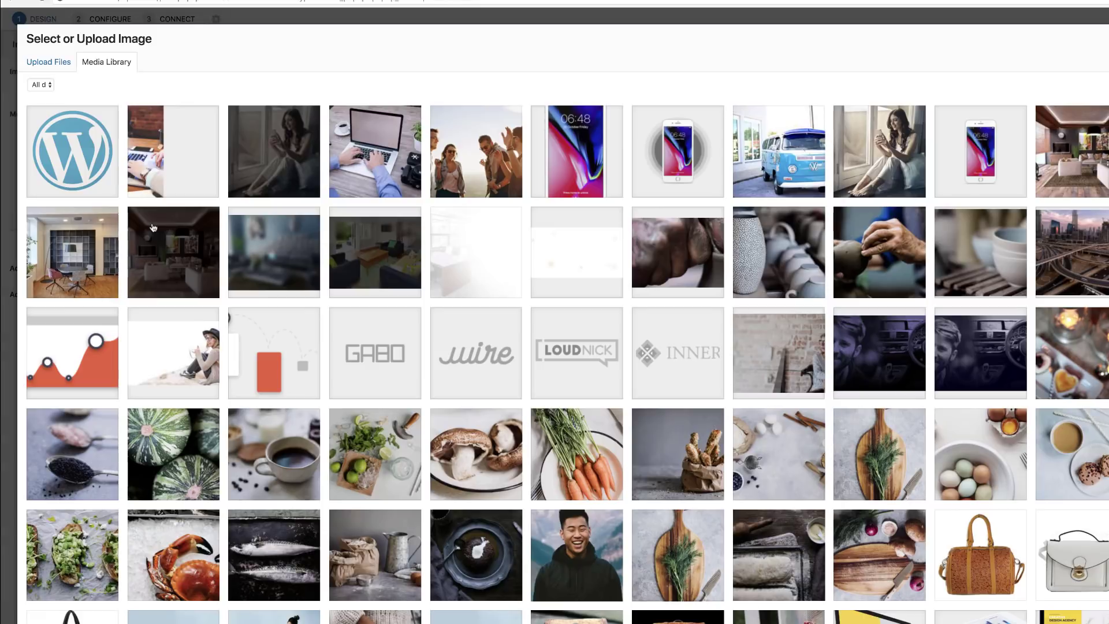
left_click(109, 167)
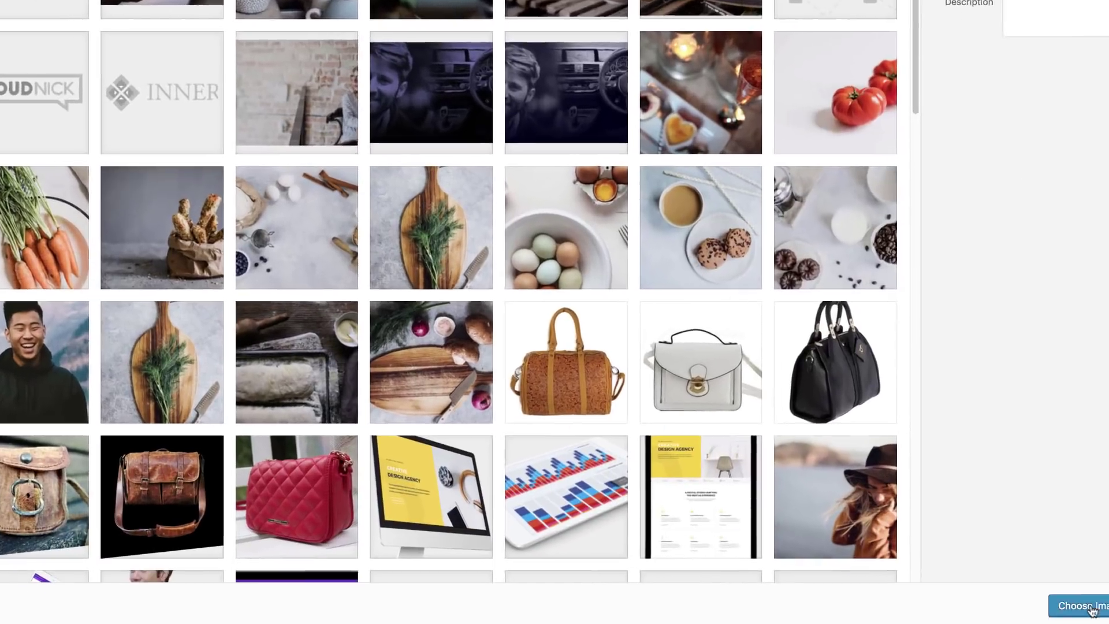
left_click(1076, 604)
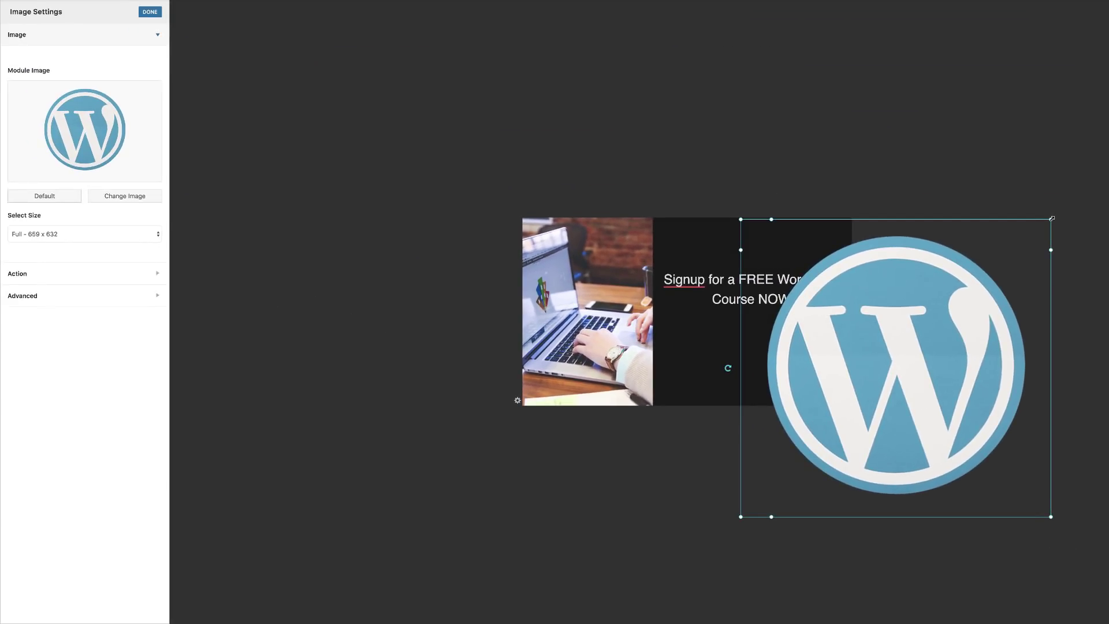
Shrink the WordPress logo to a small icon and centre it above the signup headline.
left_click_drag(1051, 218, 811, 447)
left_click_drag(786, 496, 750, 252)
left_click_drag(783, 206, 757, 256)
left_click(750, 300)
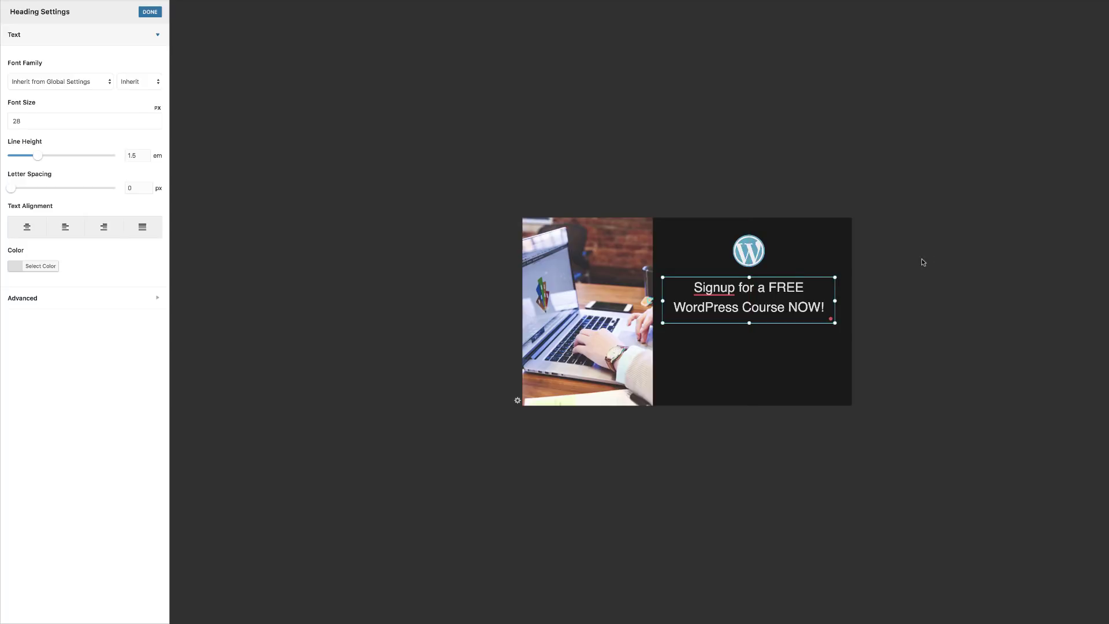
left_click(887, 286)
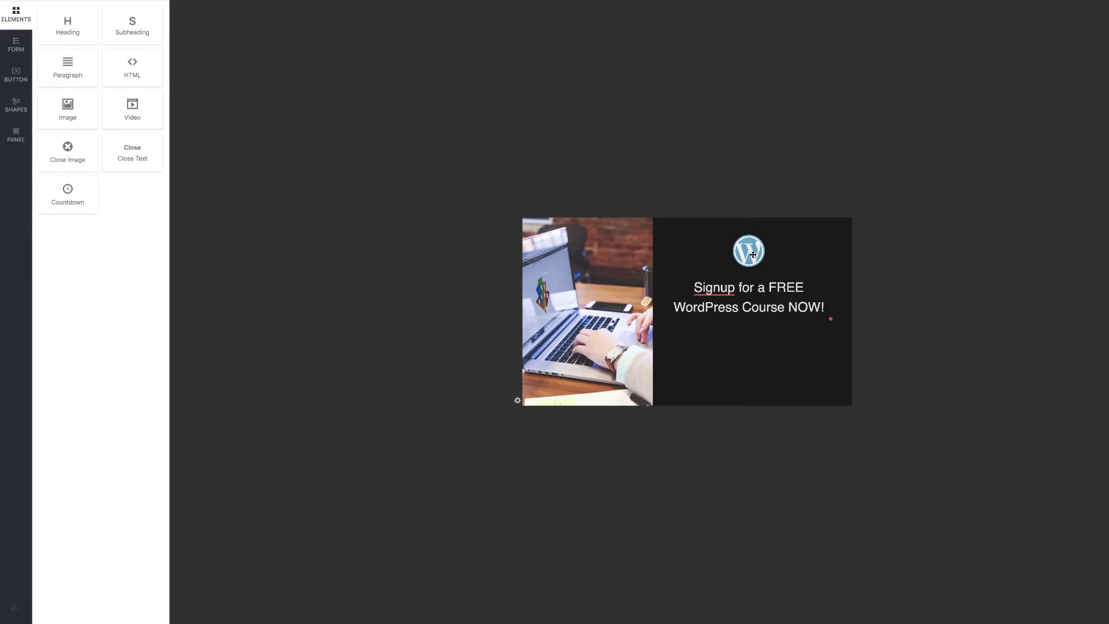
left_click_drag(751, 254, 750, 260)
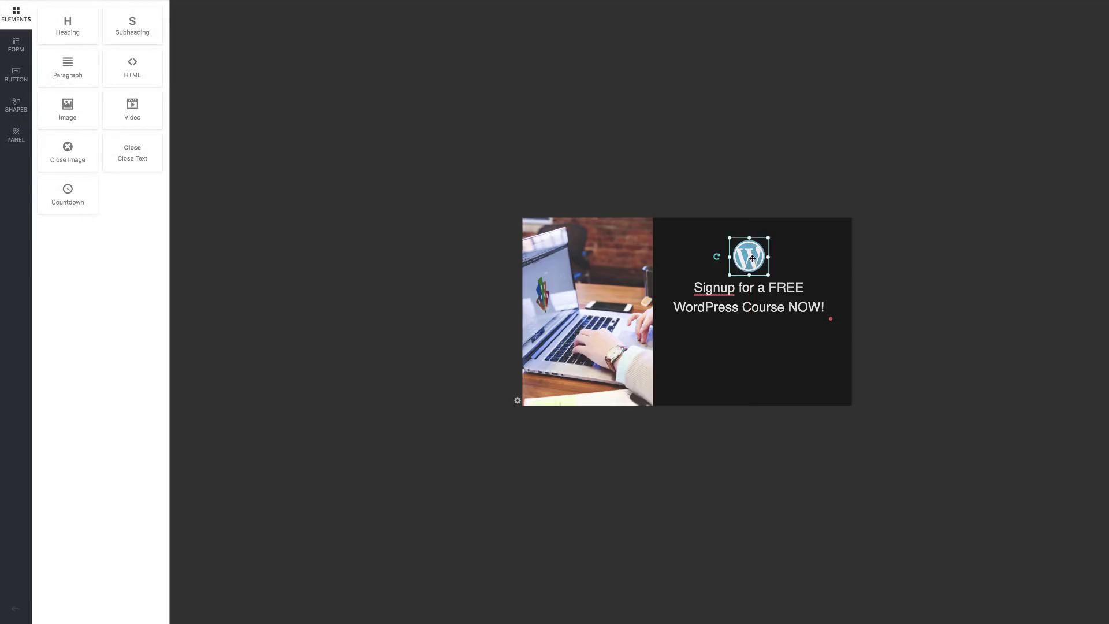
left_click(888, 276)
right_click(701, 289)
left_click(925, 322)
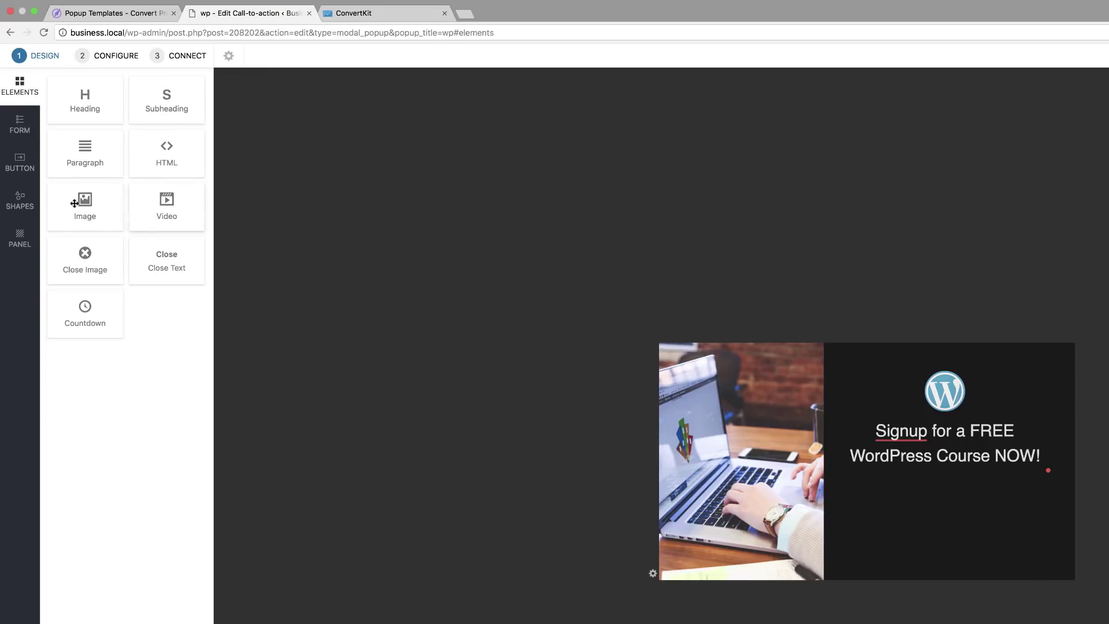
Add a required Name field centred beneath the signup headline.
left_click(20, 124)
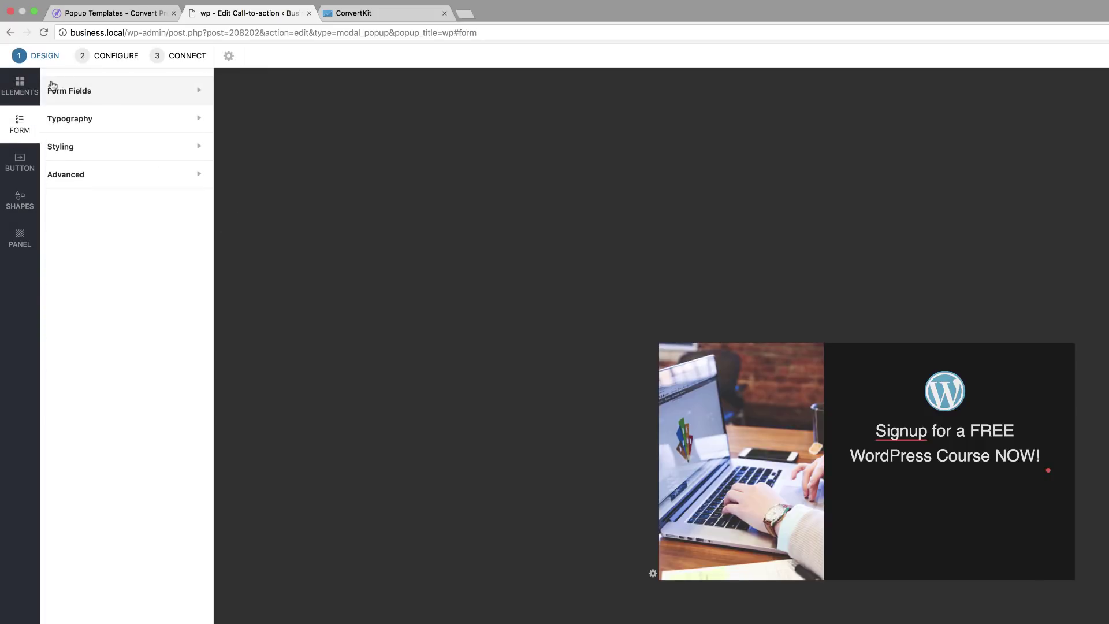
left_click(90, 93)
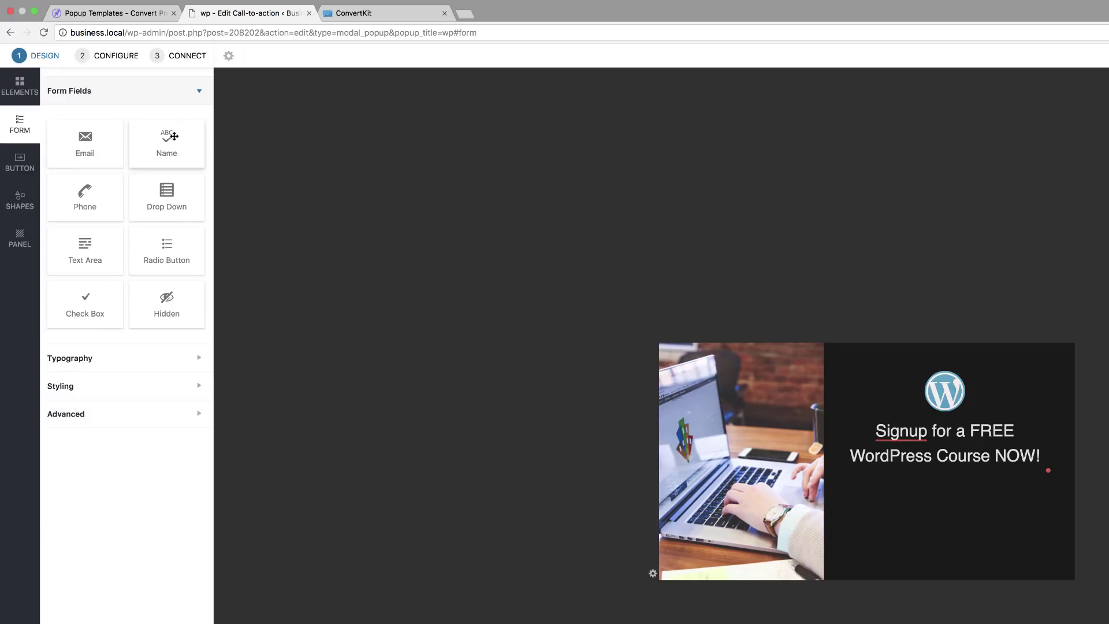
left_click_drag(174, 136, 844, 494)
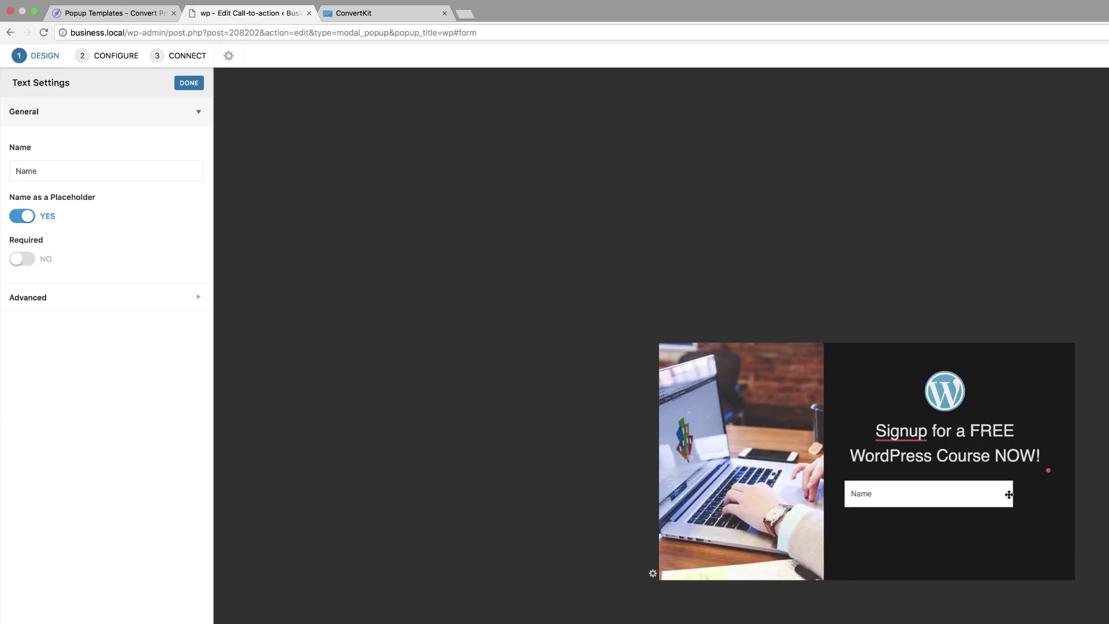
left_click_drag(1008, 494, 982, 496)
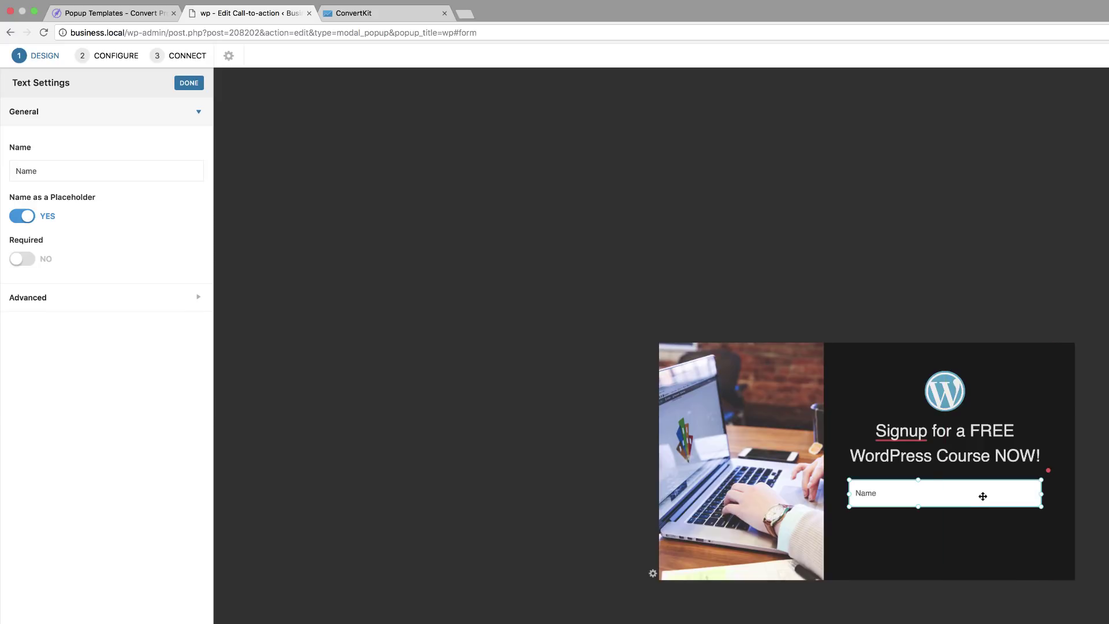
left_click(21, 261)
left_click(189, 82)
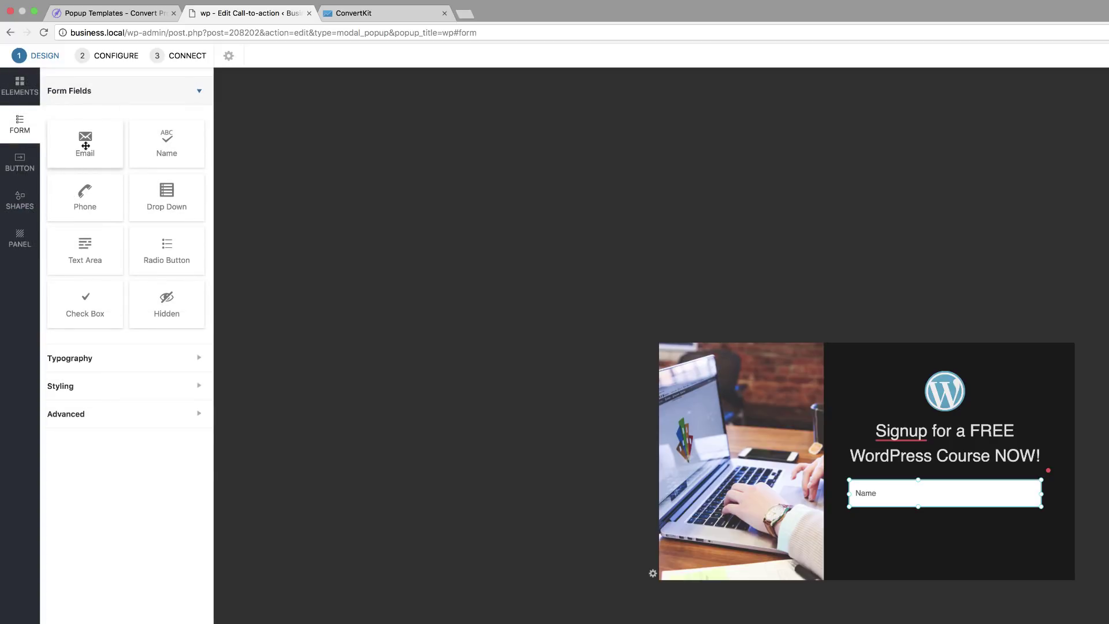
Place an Email field under the Name field, stretched to the same width.
left_click_drag(85, 137, 895, 533)
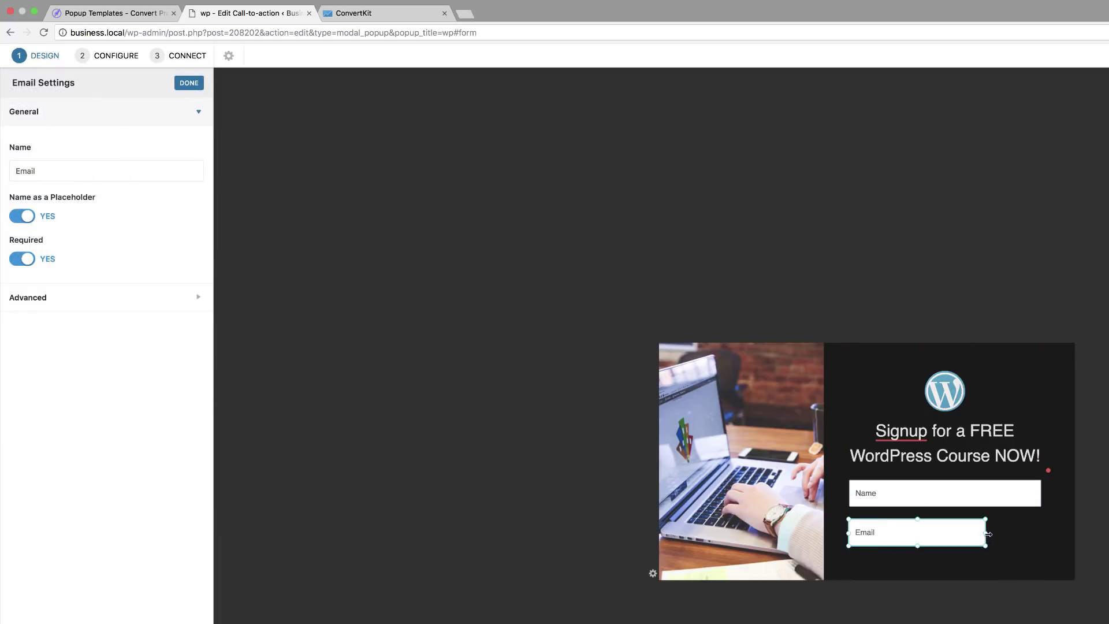
left_click_drag(988, 534, 1044, 531)
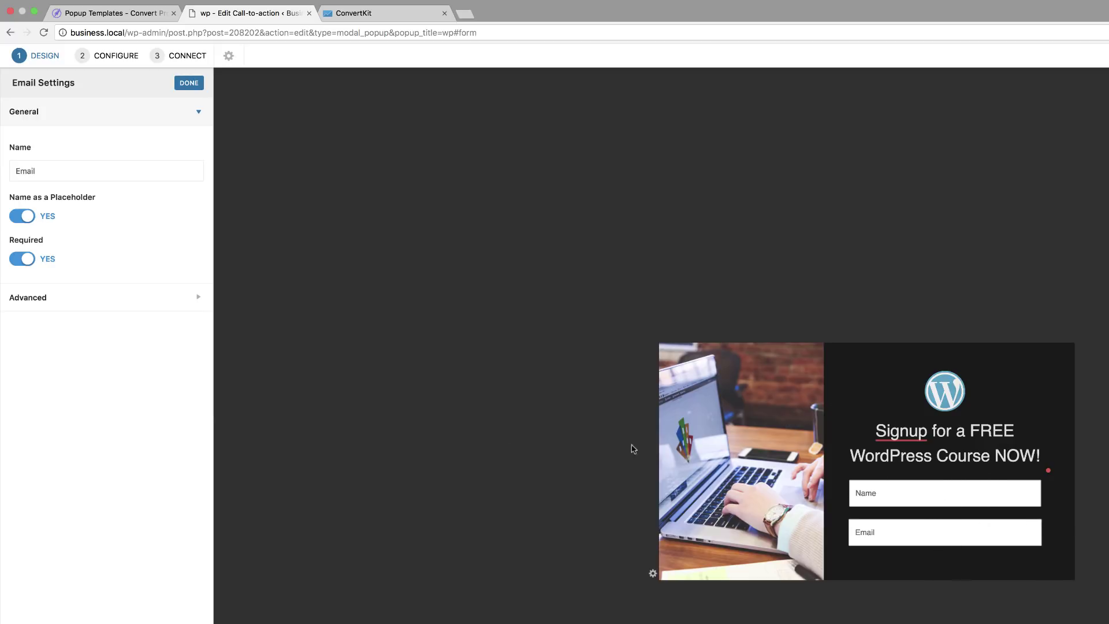
left_click(189, 83)
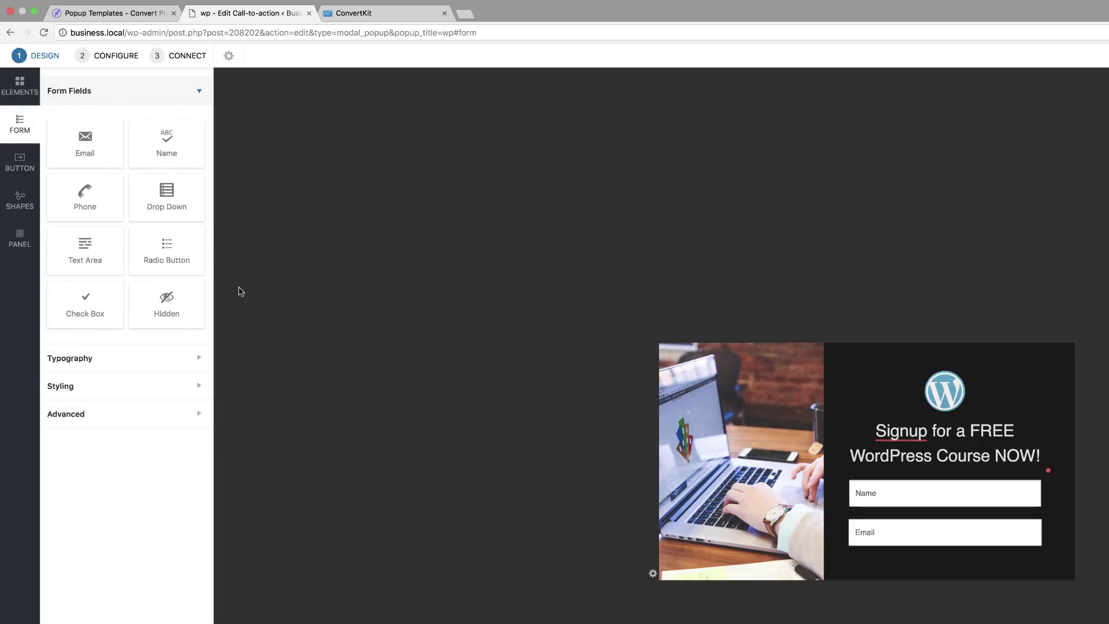
Add a button below Email reading ENROLL NOW, with 18 px text and 1.31 px letter spacing.
left_click(20, 166)
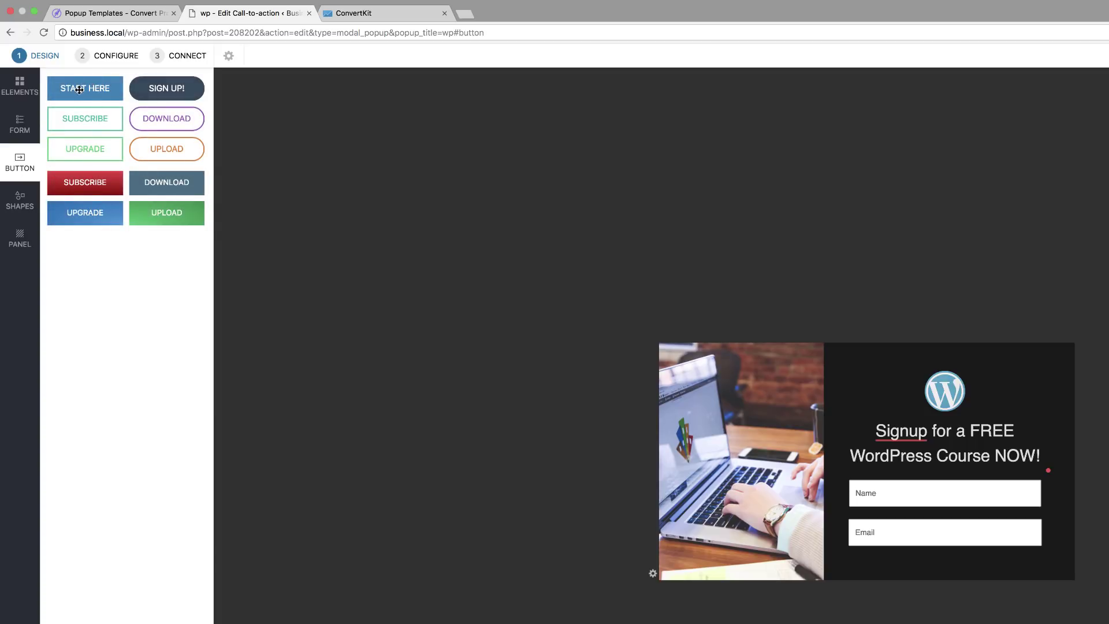
left_click_drag(79, 89, 892, 556)
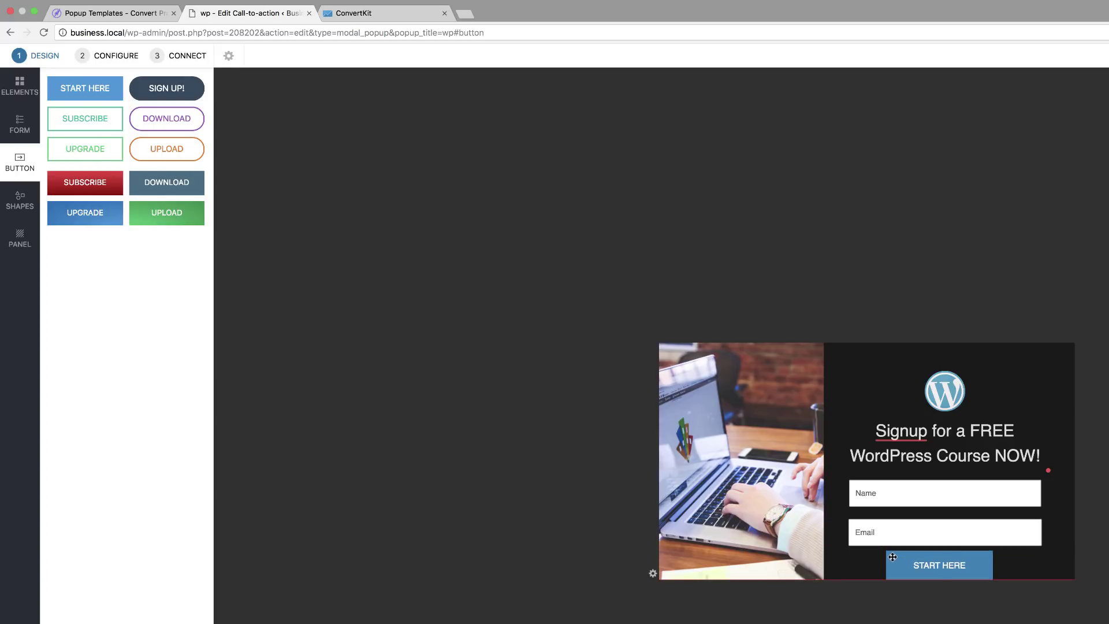
triple_click(62, 170)
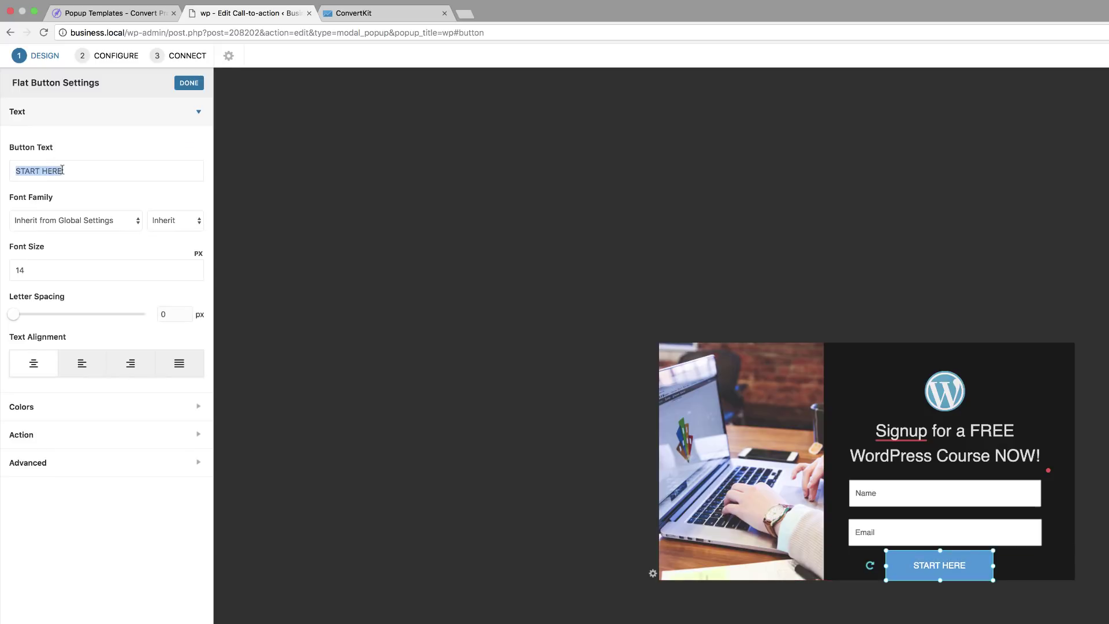
type("ENROLL NOW")
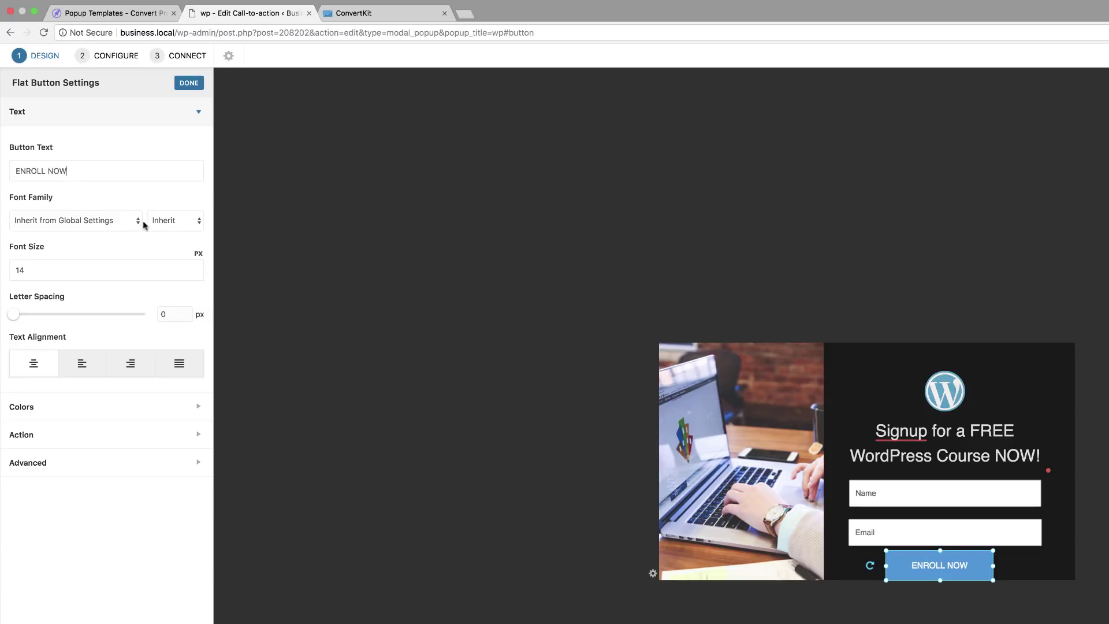
left_click(194, 267)
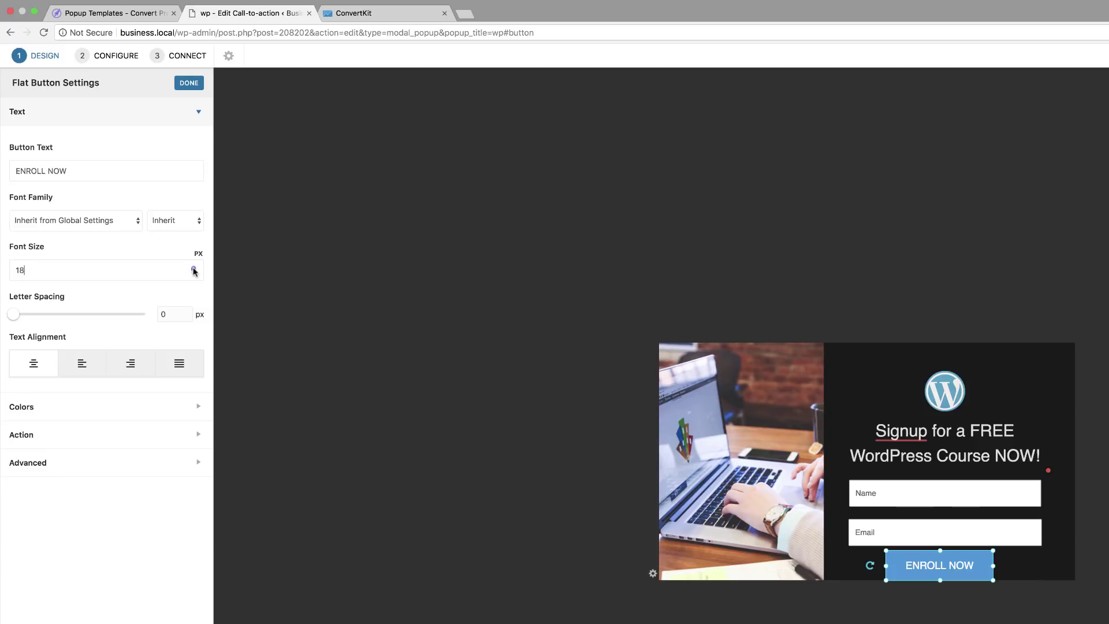
left_click(194, 268)
left_click_drag(13, 314, 22, 313)
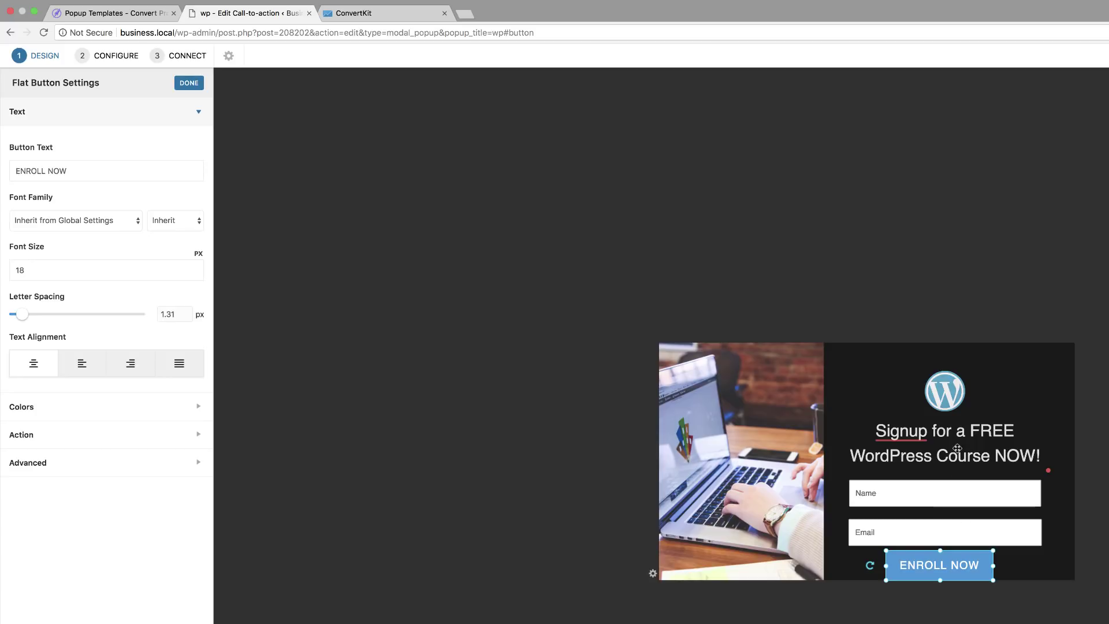
Shrink the WordPress logo and reduce the headline font size to 24 px.
left_click(952, 378)
left_click_drag(971, 354, 965, 360)
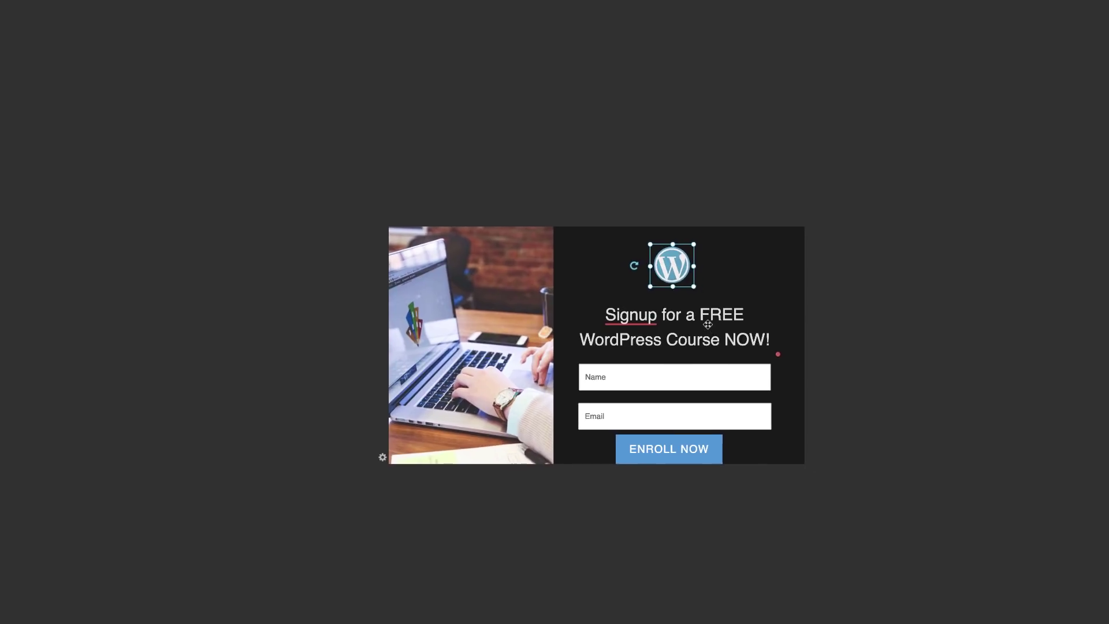
left_click_drag(707, 325, 708, 312)
double_click(711, 305)
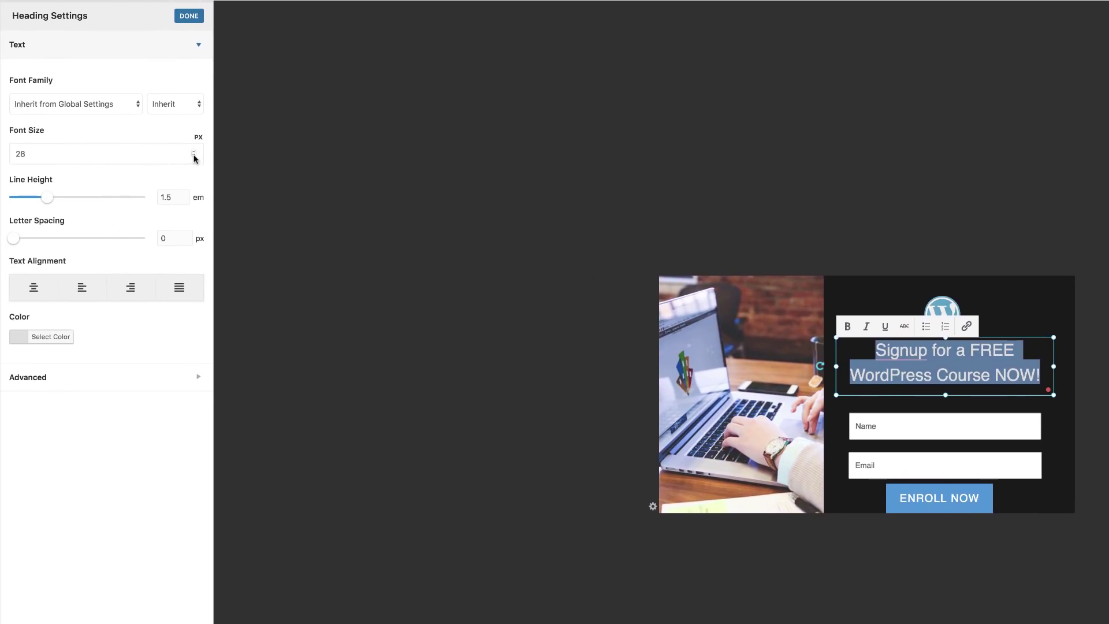
left_click(194, 156)
left_click(193, 156)
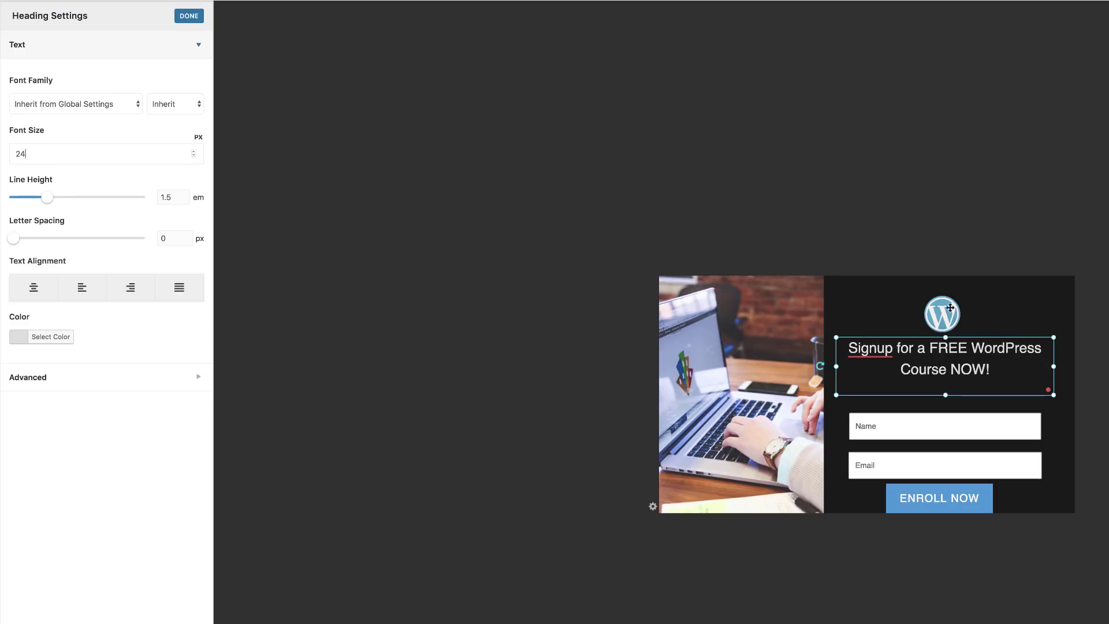
Tighten the stack by moving the headline, Email field and ENROLL NOW button closer together.
left_click_drag(952, 310, 952, 408)
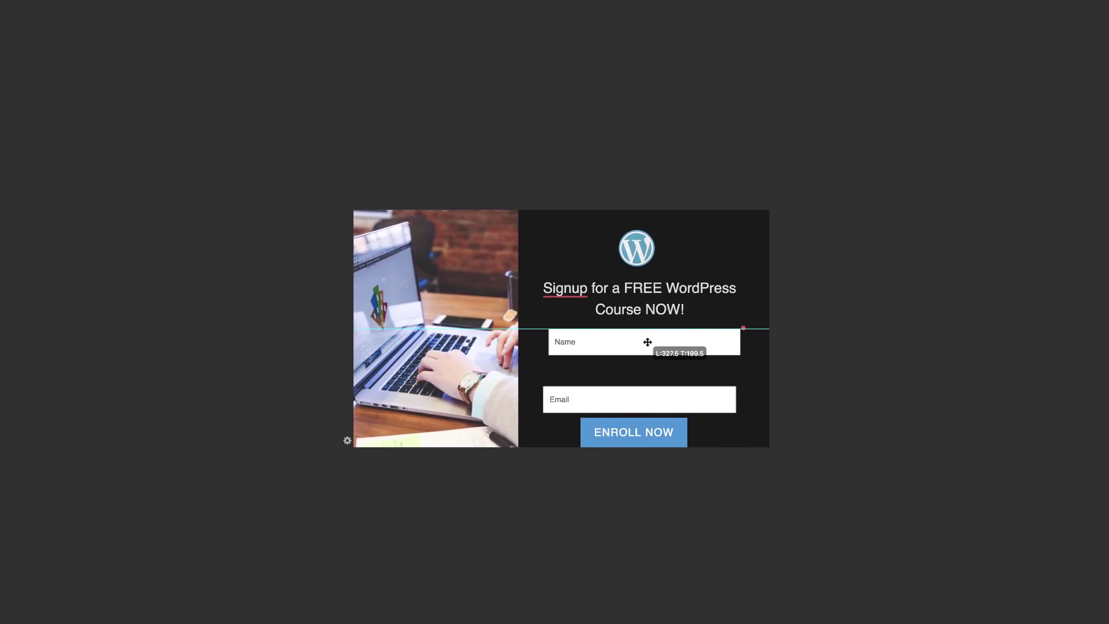
left_click_drag(647, 342, 647, 341)
left_click_drag(643, 398, 643, 380)
left_click_drag(644, 432, 645, 417)
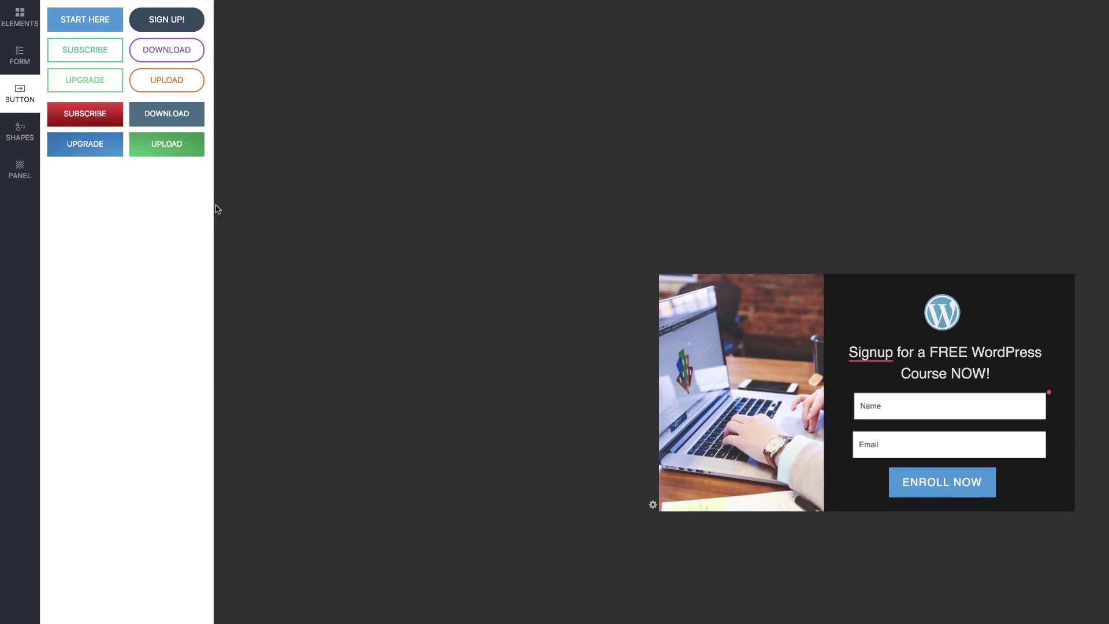
Add a 48×48 close icon just outside the popup's top-right corner.
left_click(21, 19)
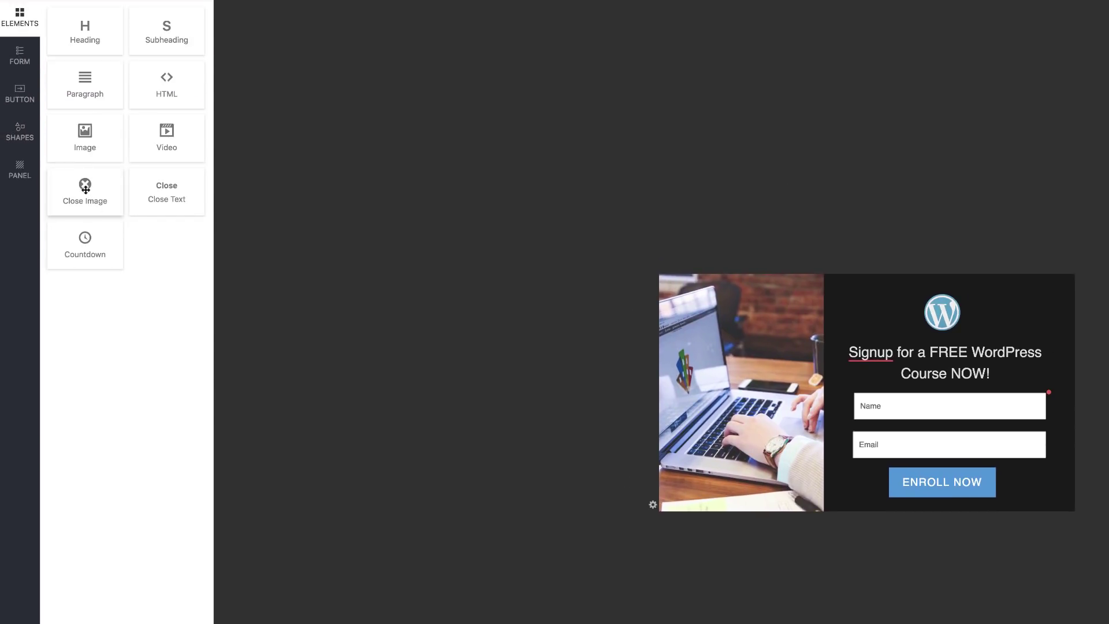
left_click_drag(86, 189, 1070, 277)
left_click(1067, 281)
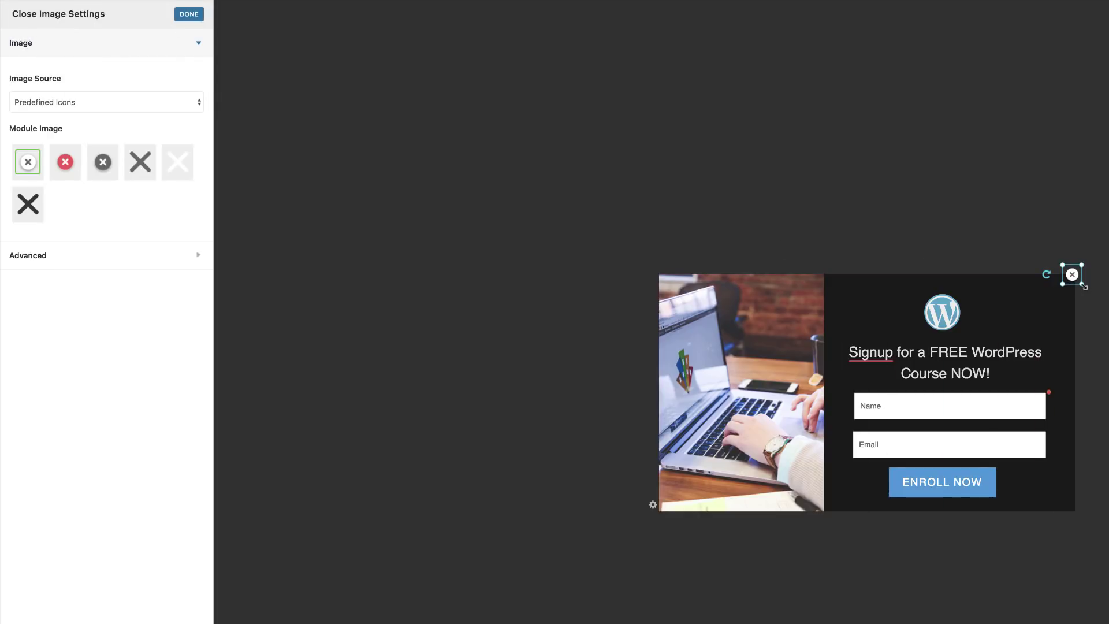
left_click_drag(1083, 286, 1093, 295)
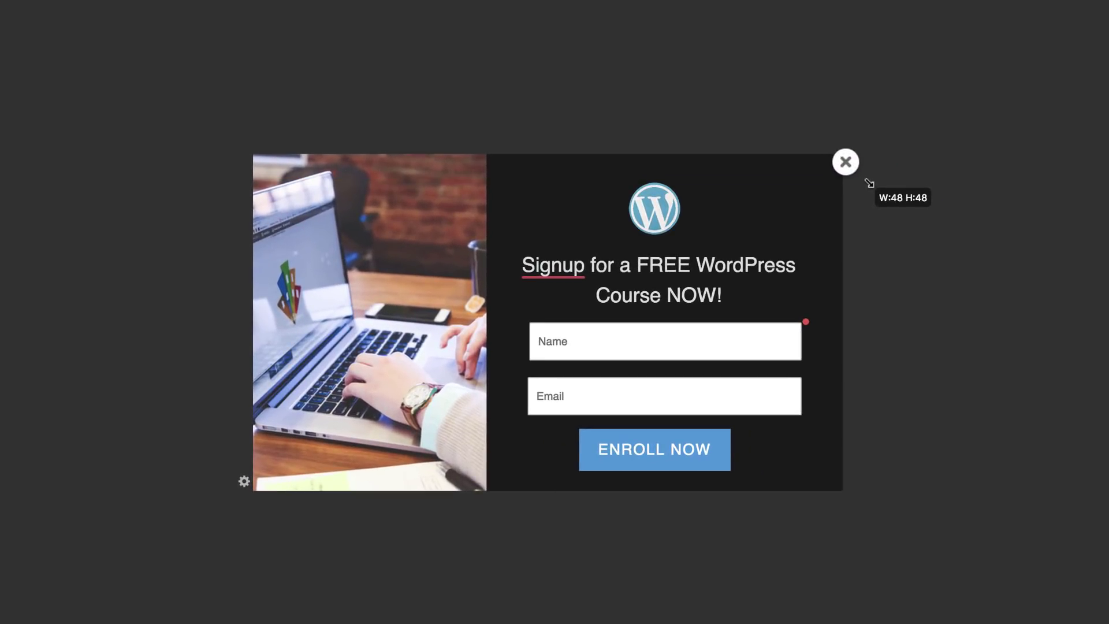
left_click_drag(869, 184, 852, 160)
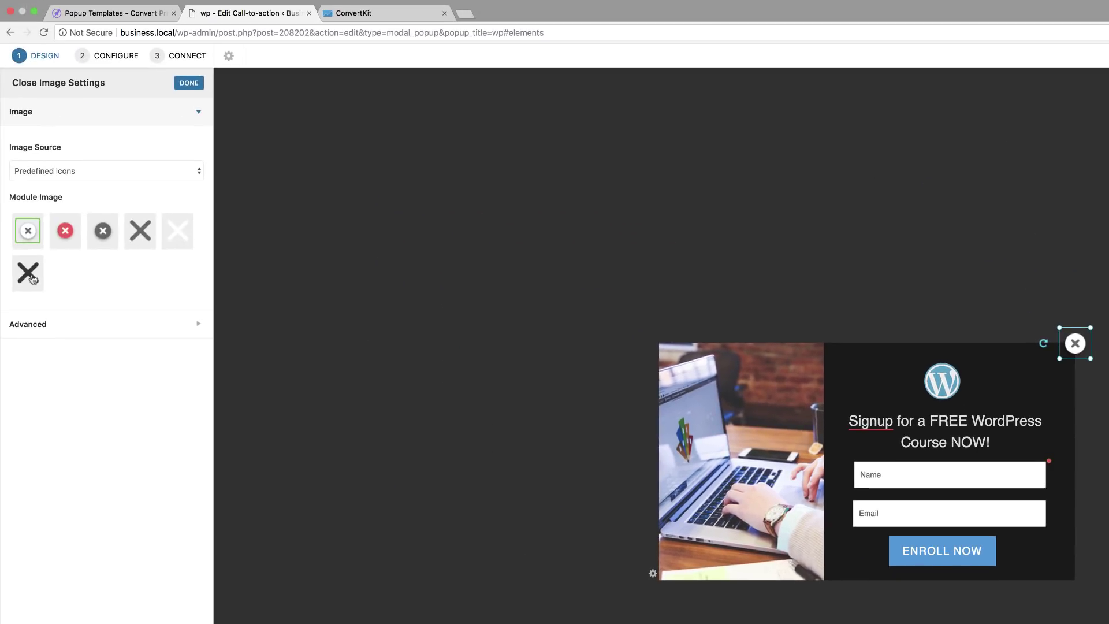
Keep the predefined round close icon as the image source and finish its settings.
left_click(196, 172)
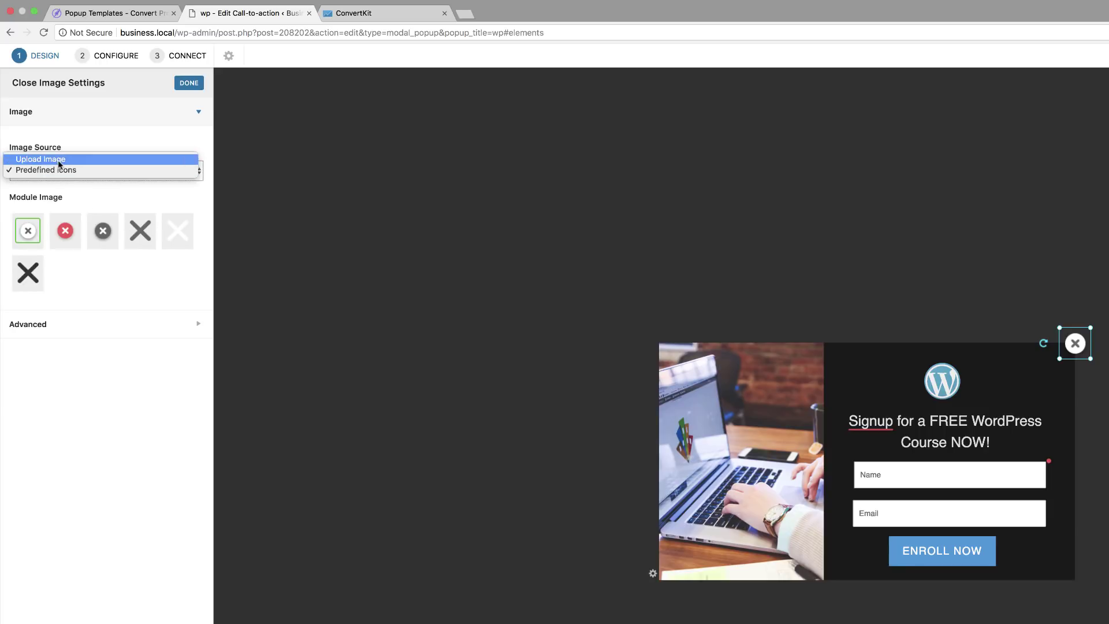
left_click(130, 138)
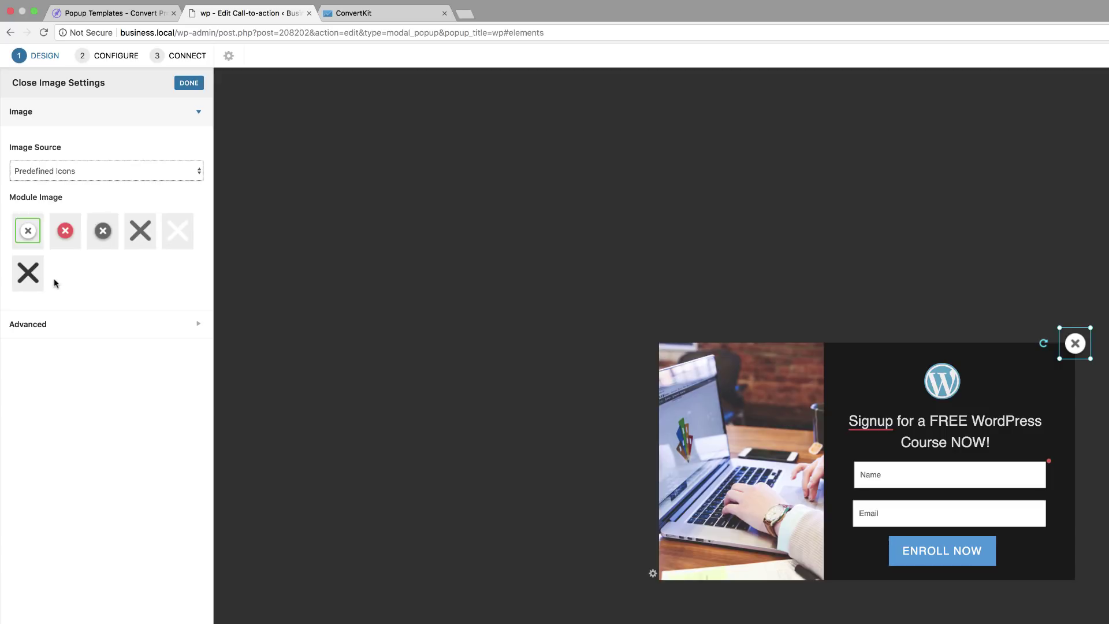
left_click(990, 216)
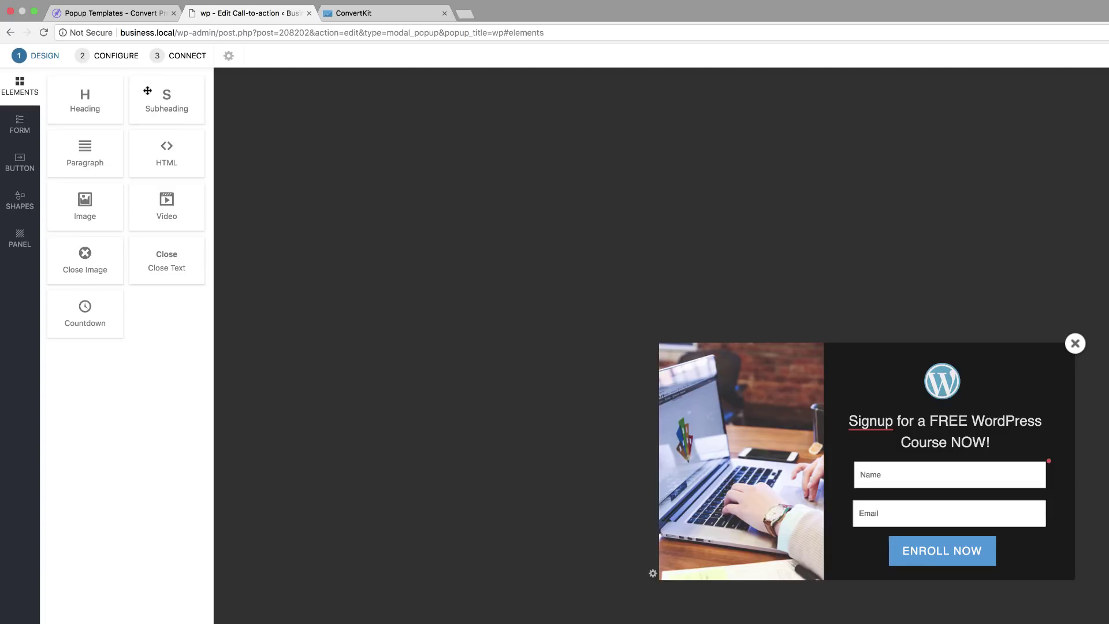
In Configure, confirm the After Few Seconds on Page trigger is set to 3 seconds.
left_click(110, 56)
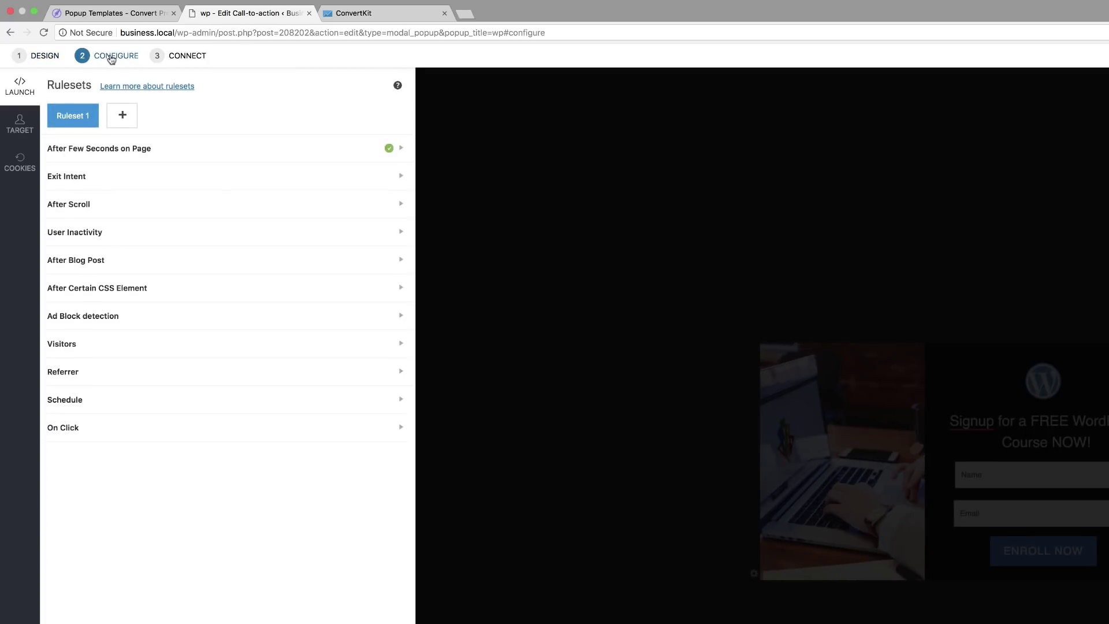
left_click(166, 152)
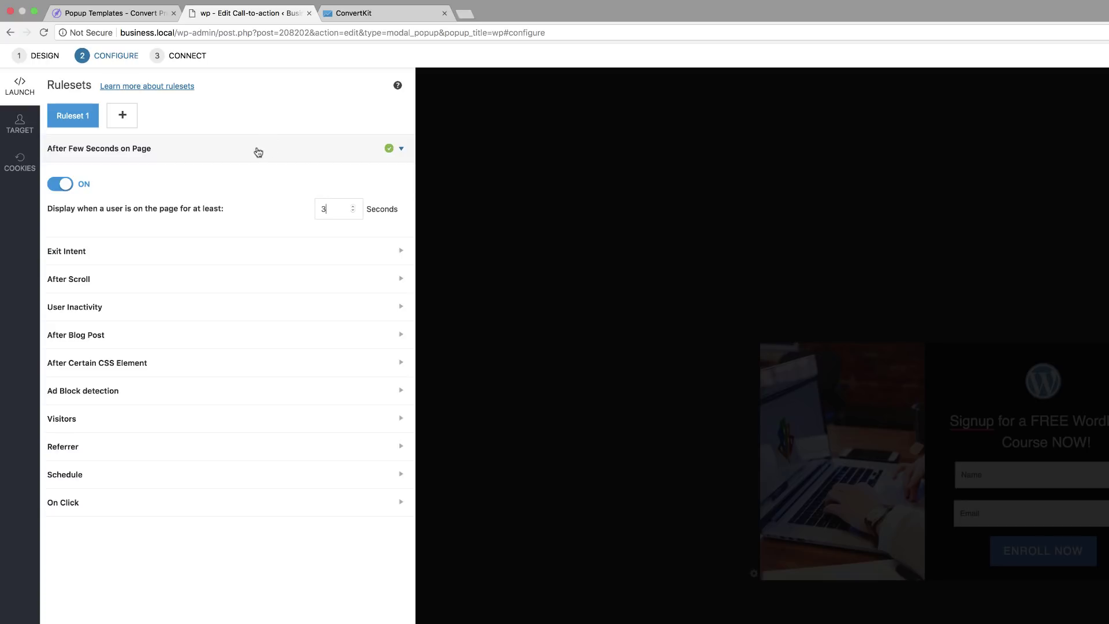
left_click(315, 152)
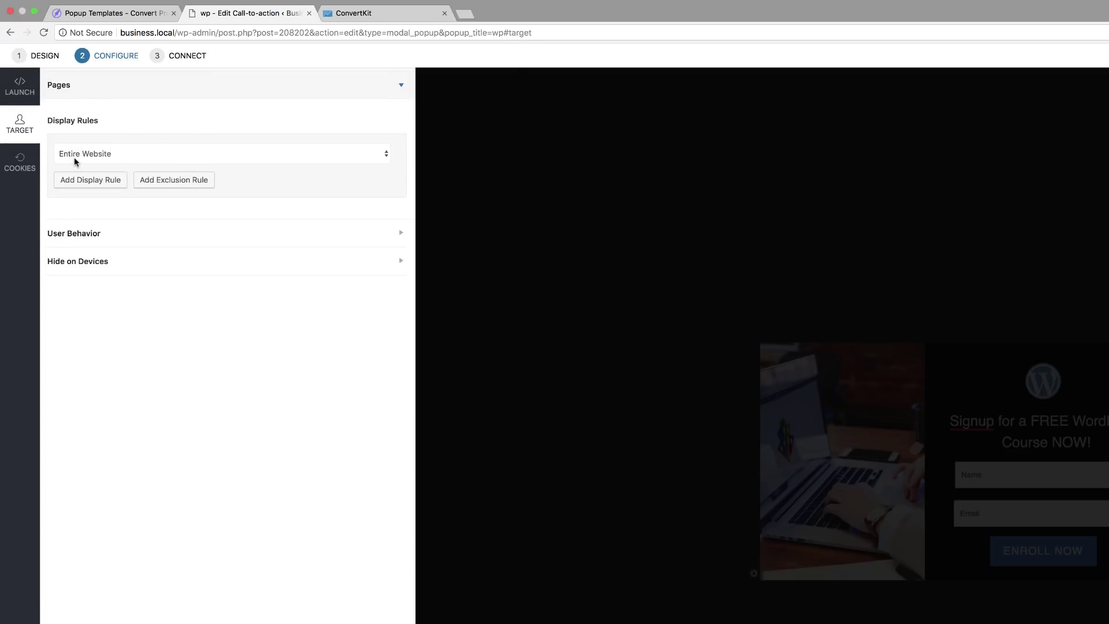
left_click(384, 155)
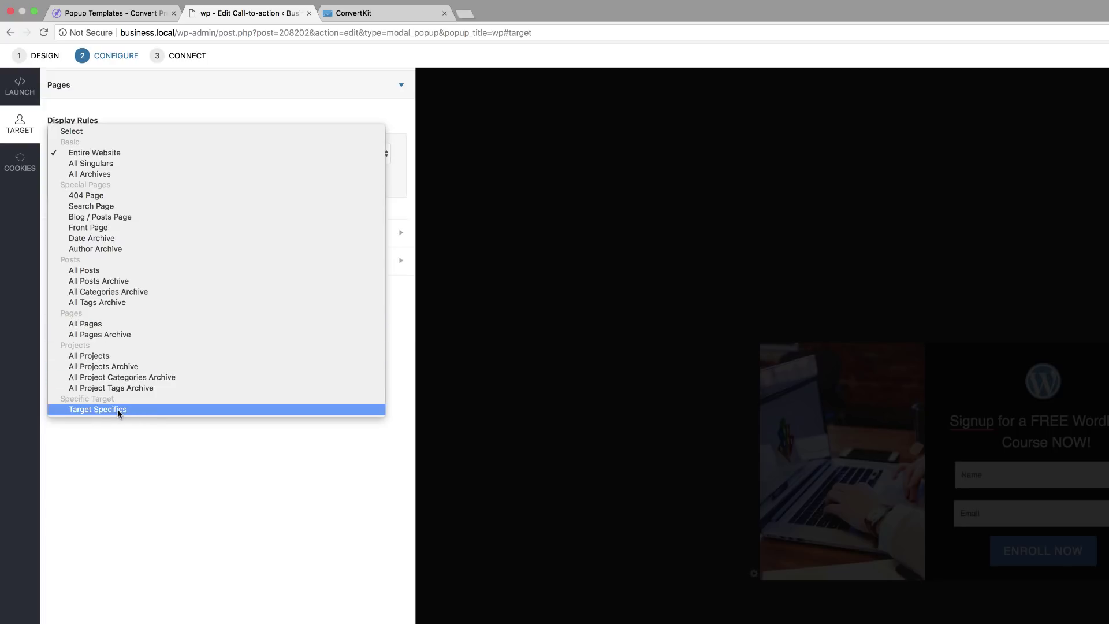
left_click(167, 437)
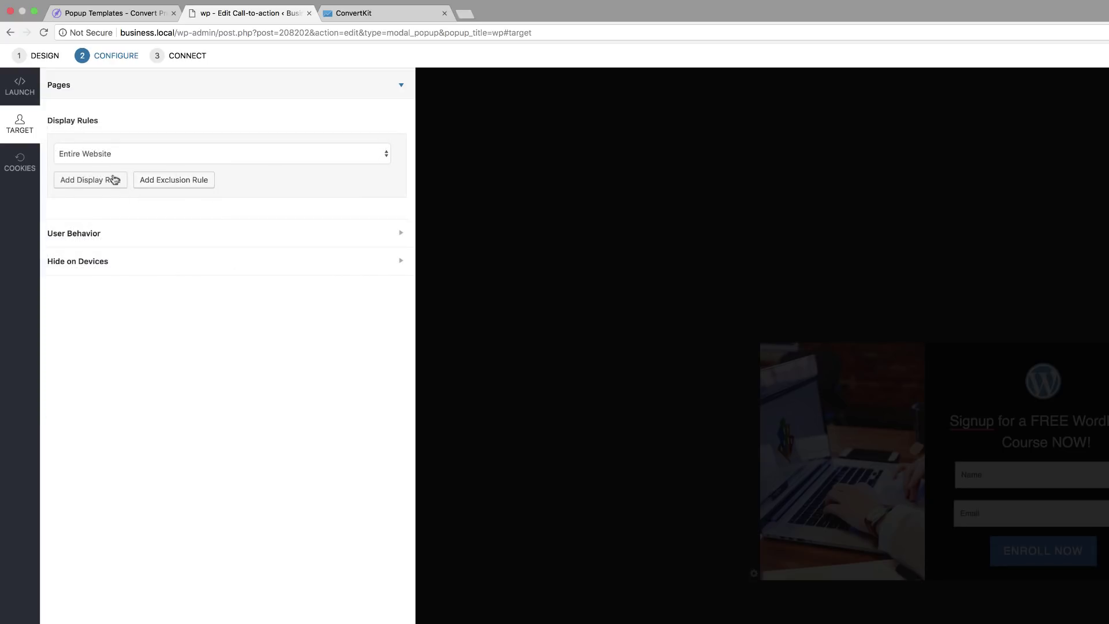
Set the cookie sliders to hide the popup 0 days after conversion and 7 days after closing.
left_click(26, 167)
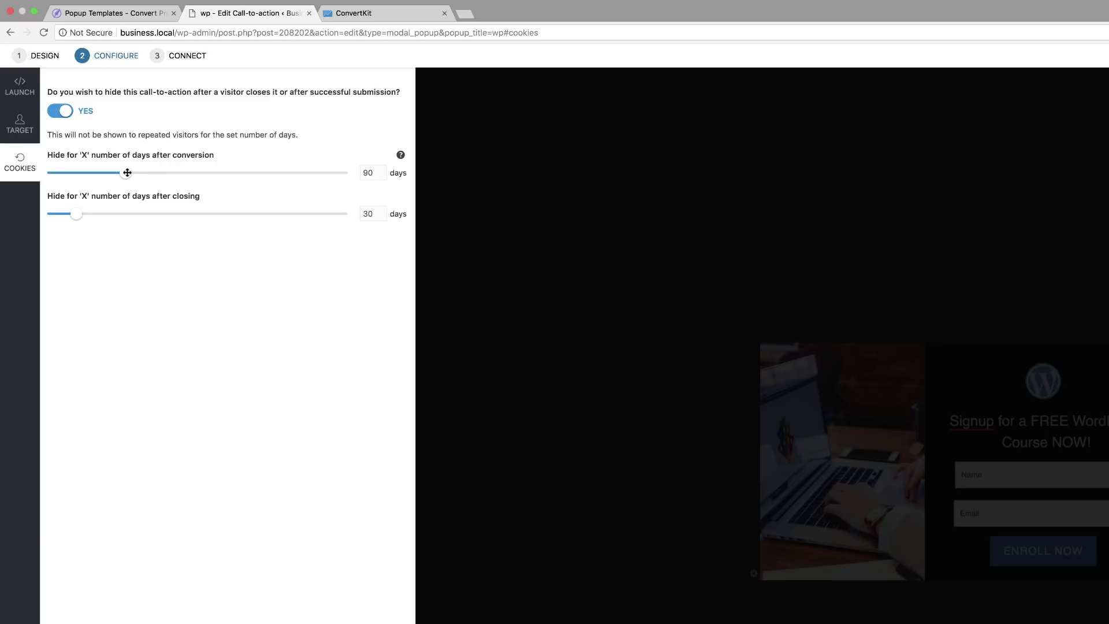
mouse_move(127, 173)
left_mouse_down()
mouse_move(203, 172)
mouse_move(111, 173)
left_mouse_up()
left_click_drag(117, 172, 47, 173)
left_click_drag(74, 218, 50, 223)
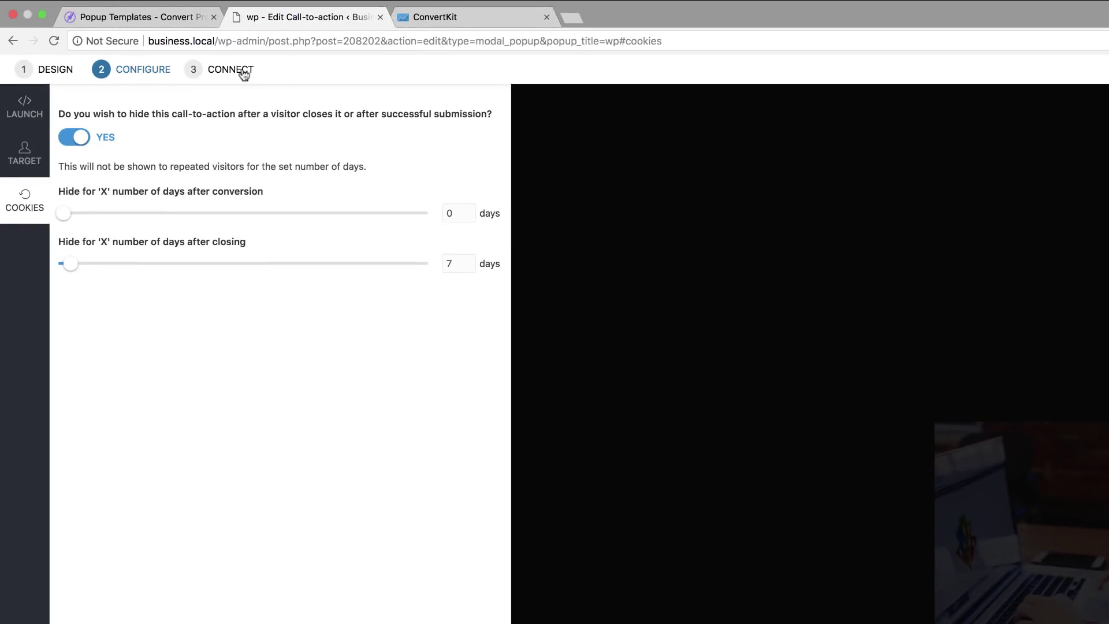
Go to the Connect step and choose ConvertKit as the email service.
left_click(242, 70)
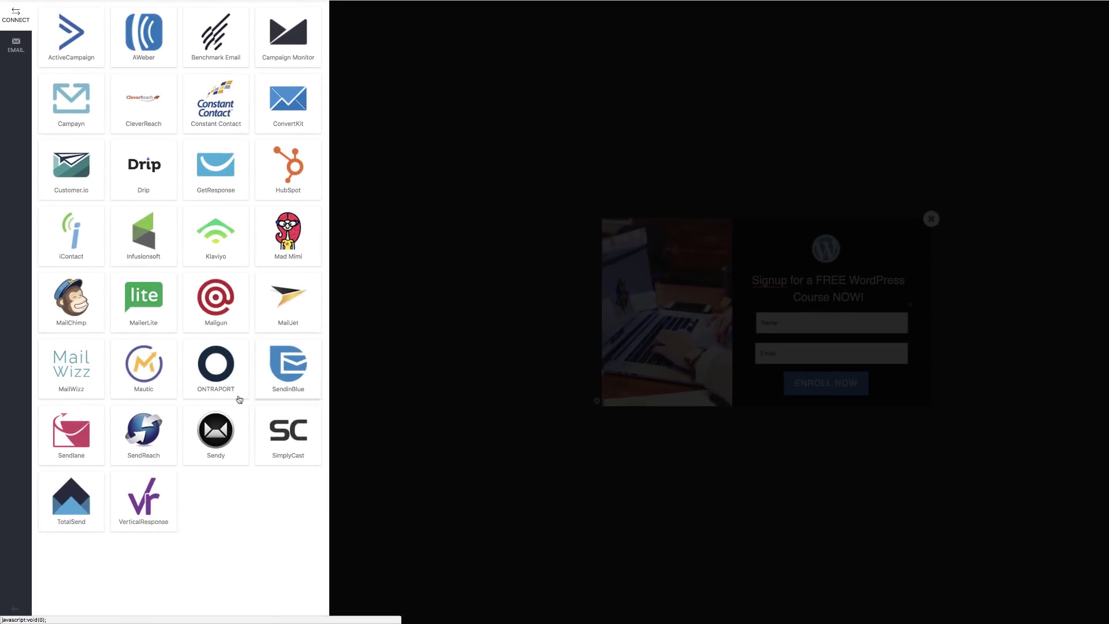
left_click(293, 105)
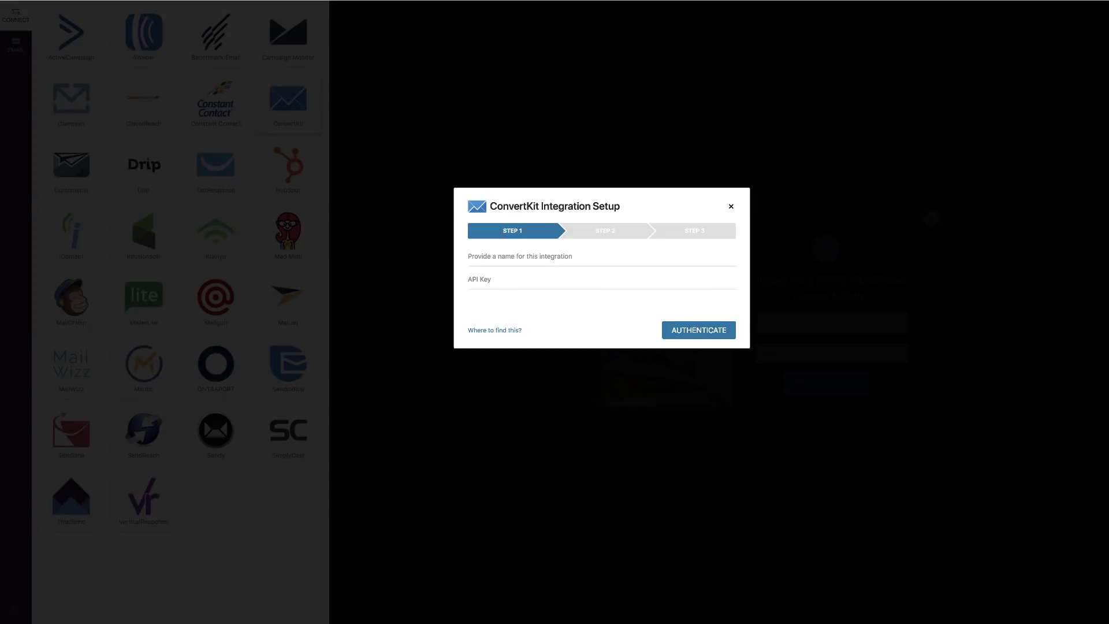
Copy the API key from ConvertKit's account settings and return to Convert Pro.
left_click(394, 13)
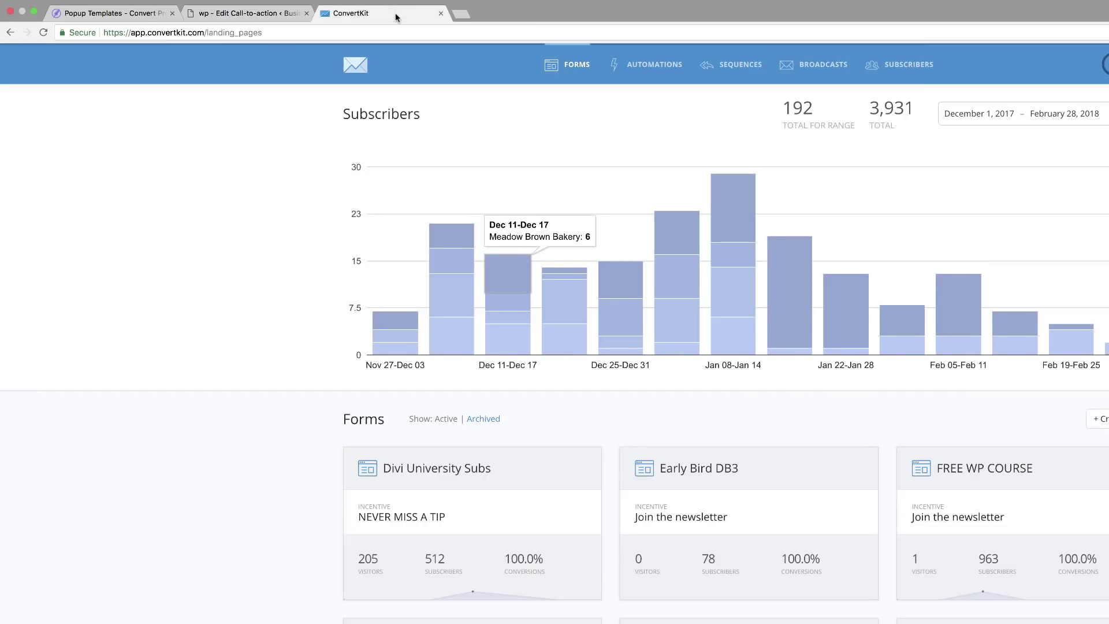
left_click(945, 65)
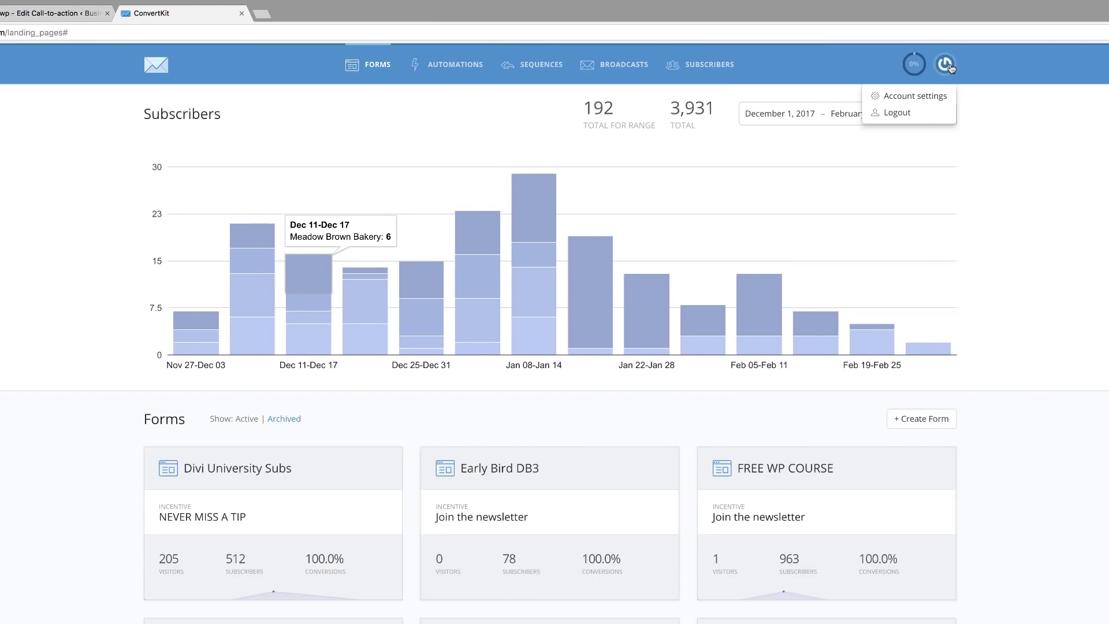
left_click(932, 98)
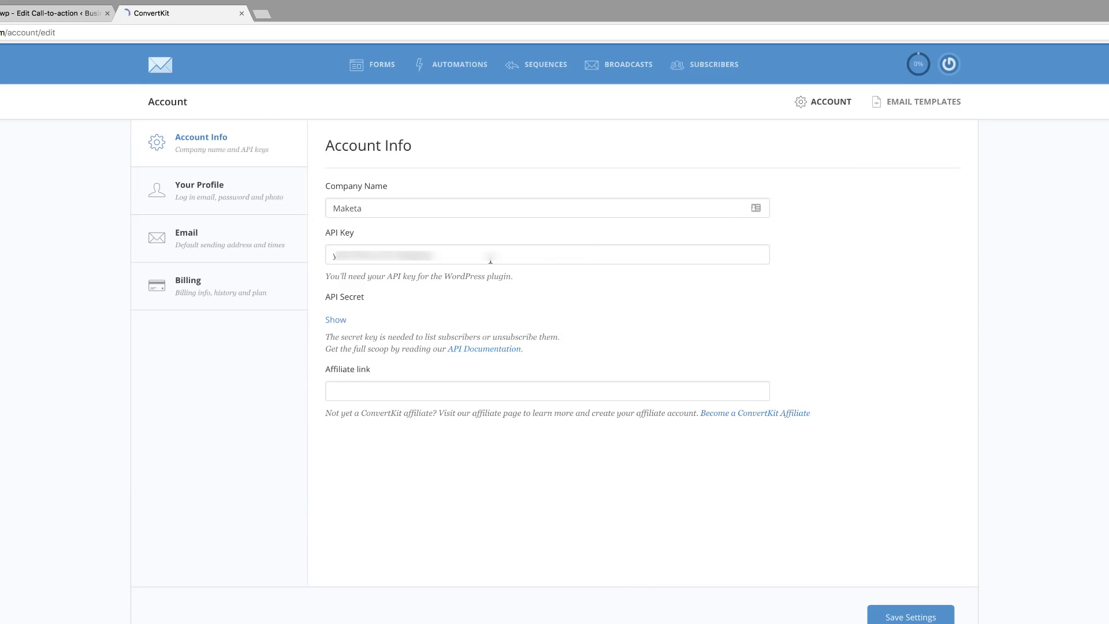
double_click(489, 258)
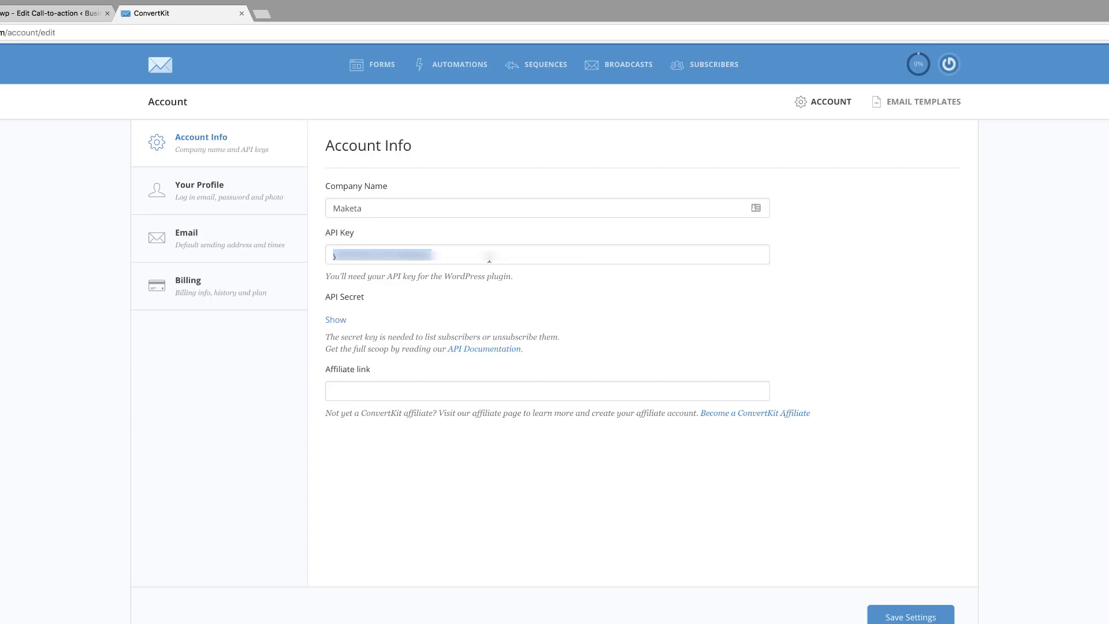
key("ctrl+shift+Tab")
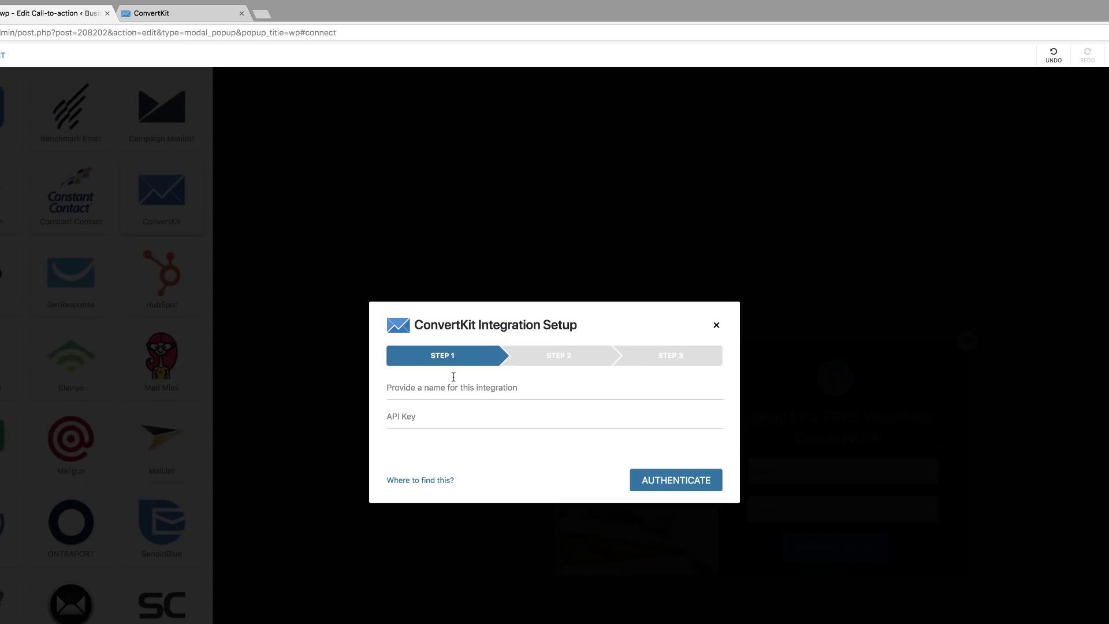
Paste the ConvertKit API key, name the integration WP, and authenticate it.
left_click(432, 416)
key("super+v")
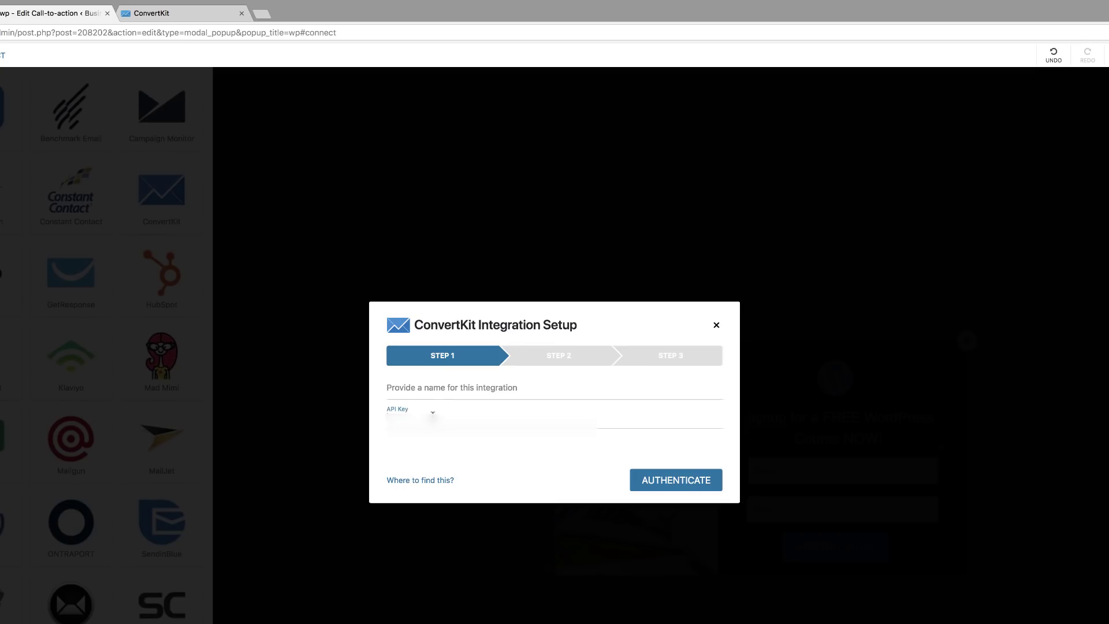
left_click(678, 483)
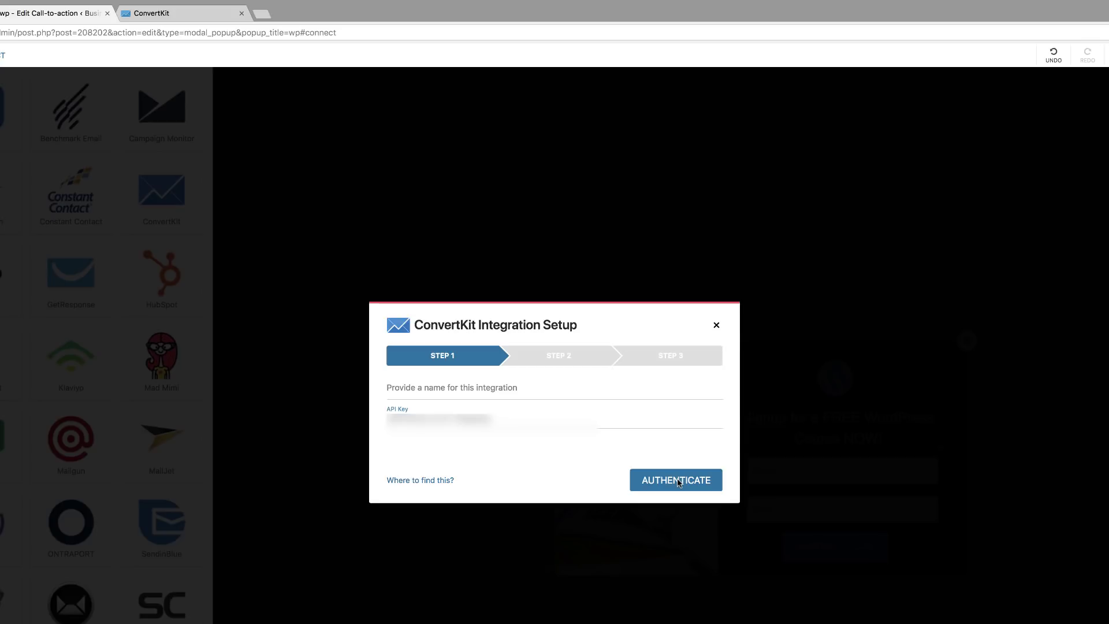
left_click(441, 388)
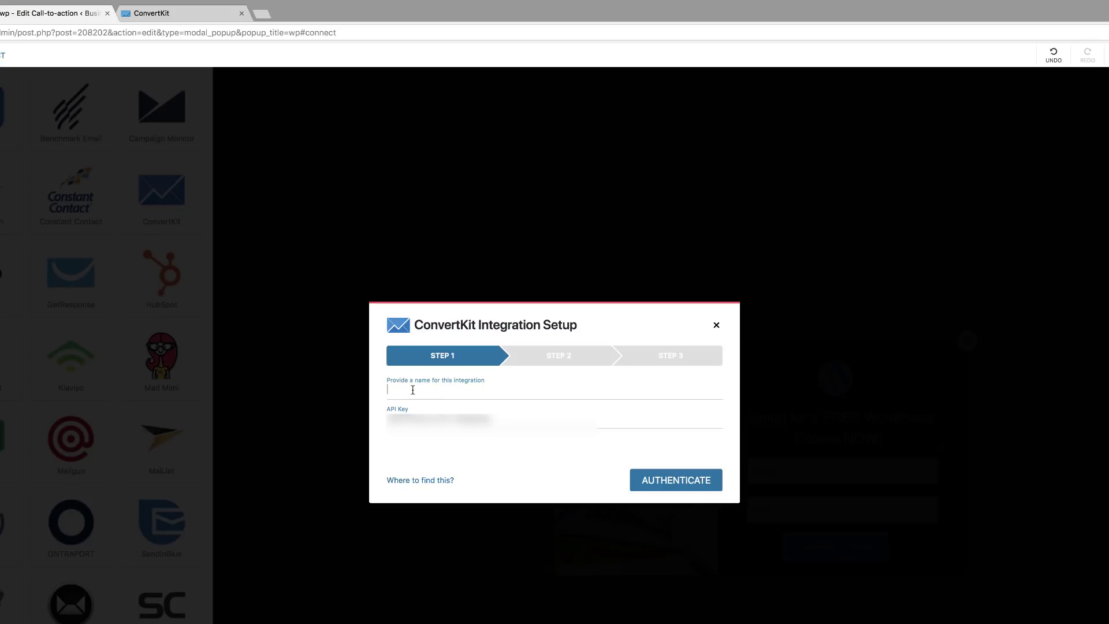
type("WP")
left_click(687, 479)
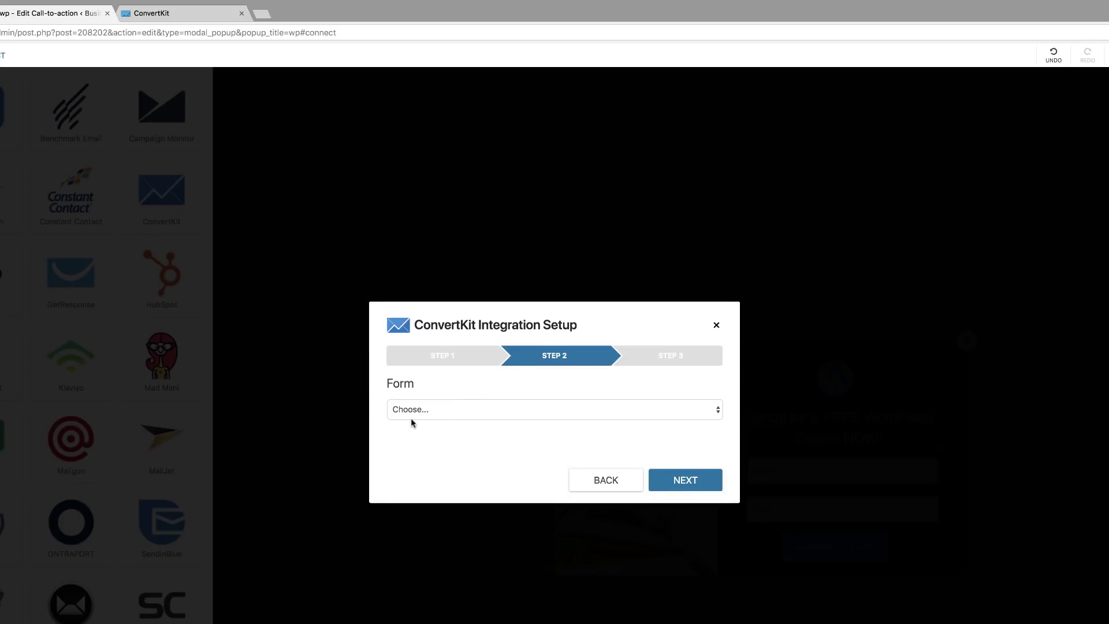
Choose the FREE WP COURSE form, map Name to NAME, and save the integration.
left_click(443, 409)
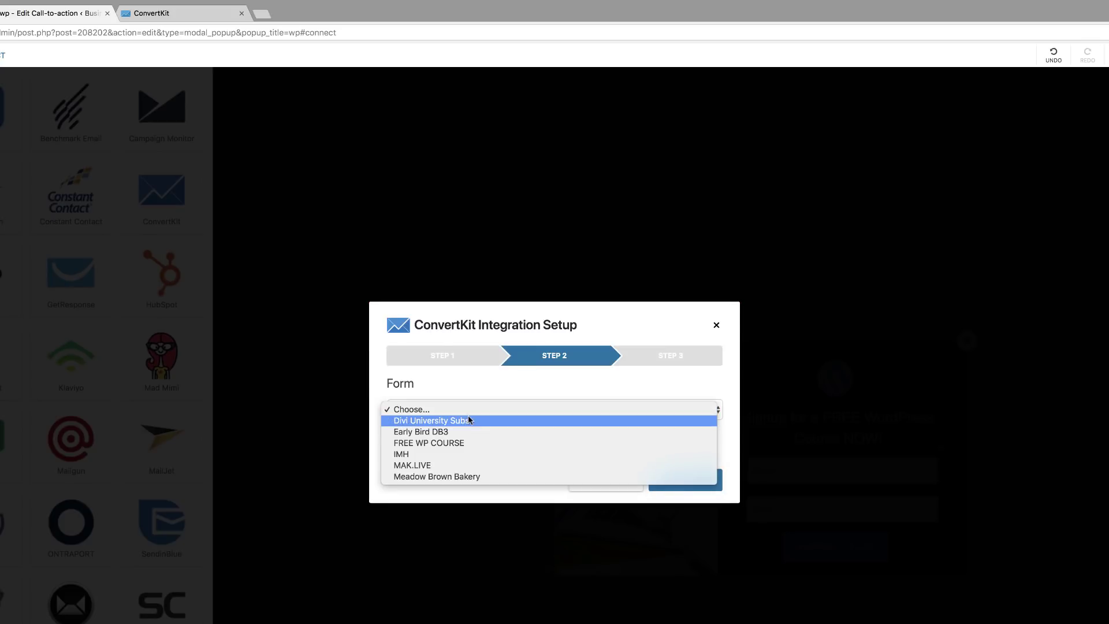
left_click(494, 444)
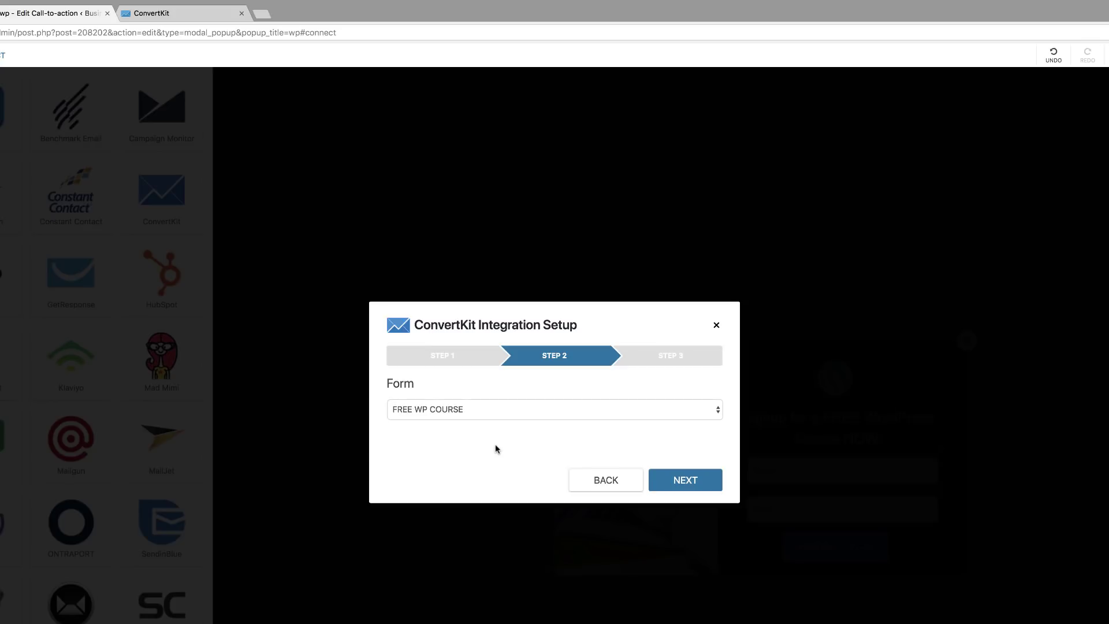
left_click(690, 484)
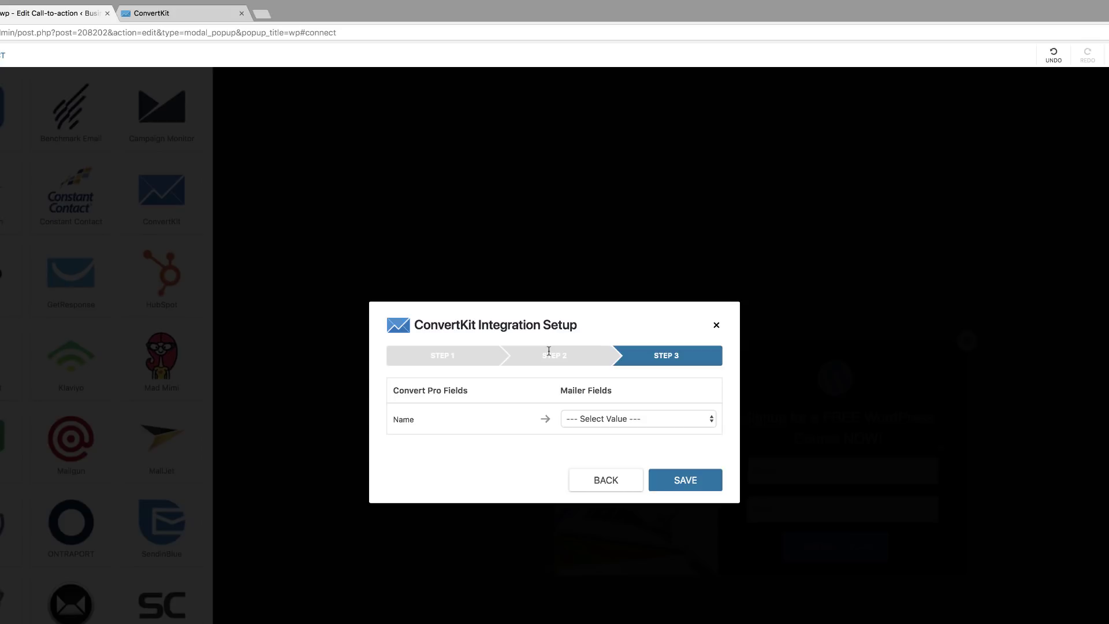
left_click(625, 417)
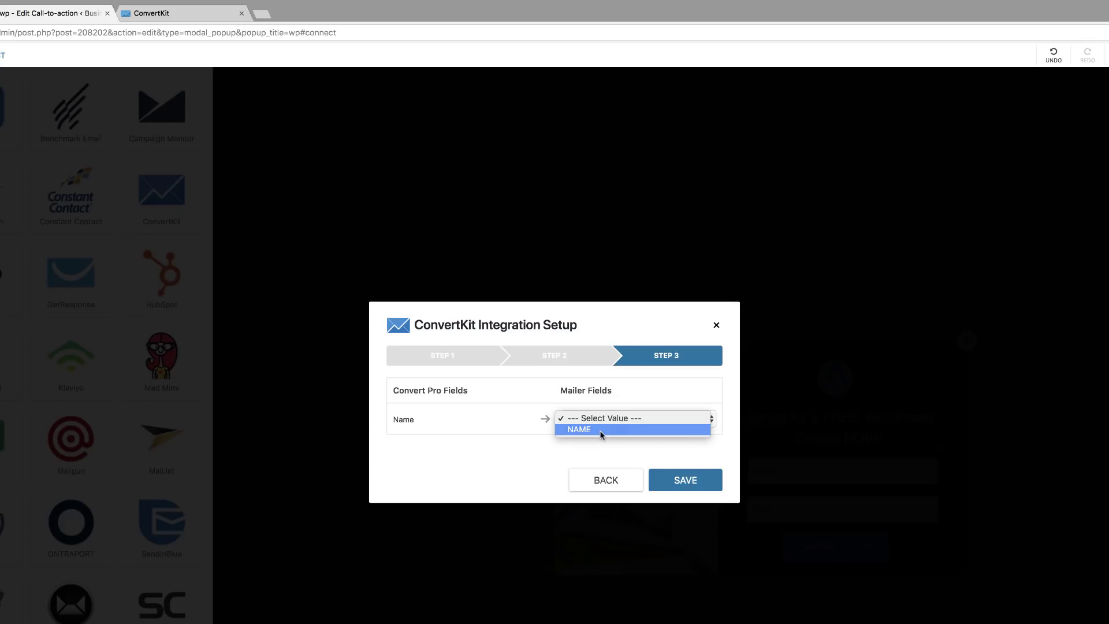
left_click(601, 430)
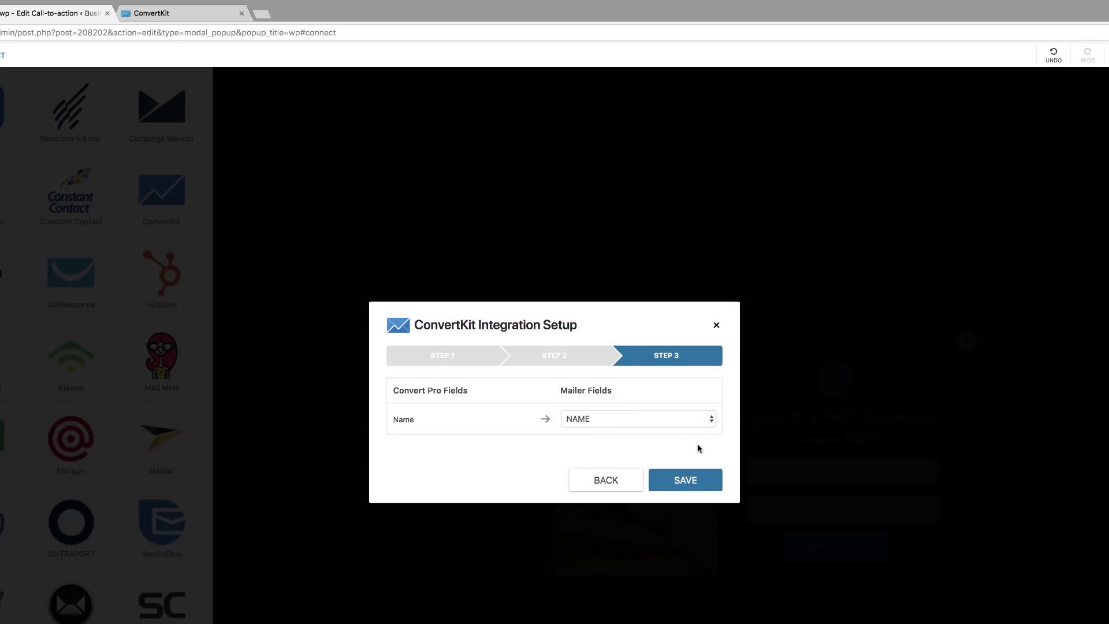
left_click(686, 481)
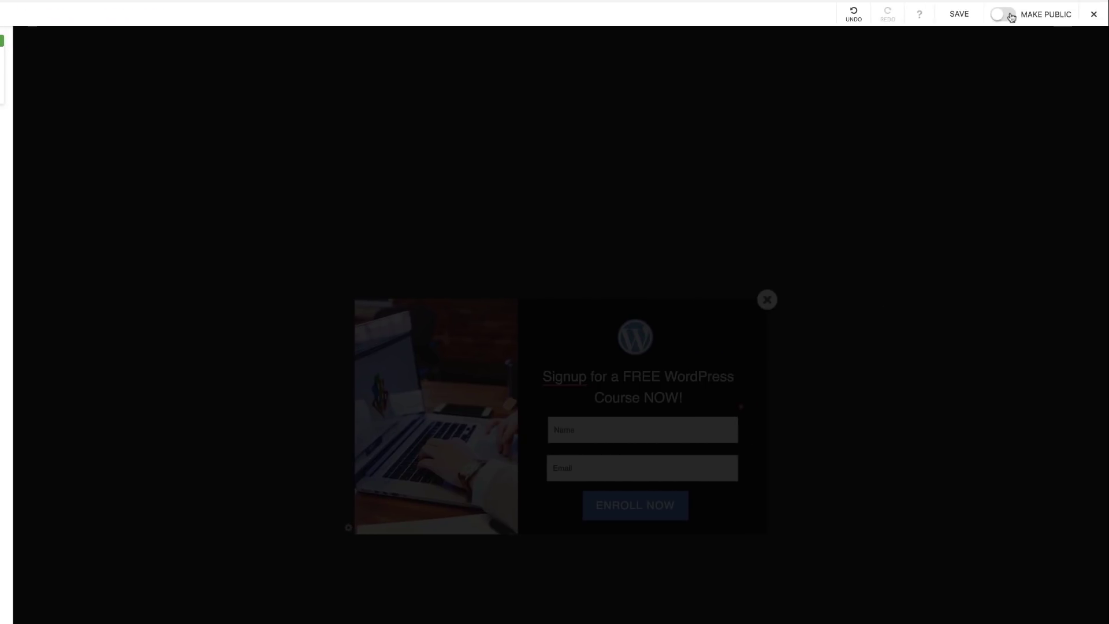
Switch the MAKE PUBLIC toggle on so the signup popup shows as PUBLISHED.
left_click(1002, 14)
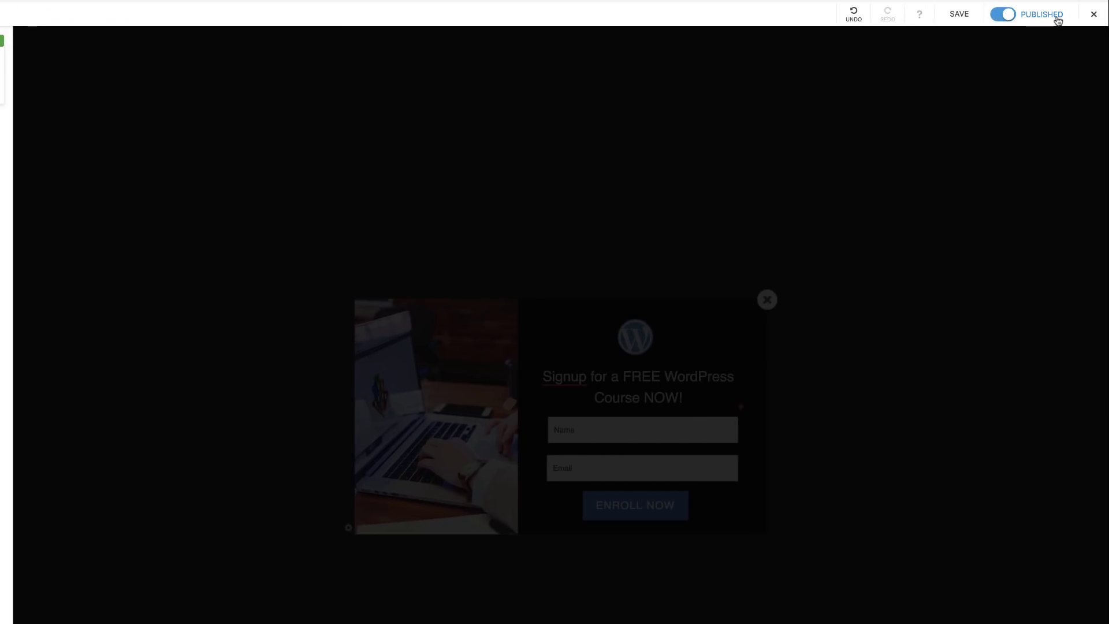